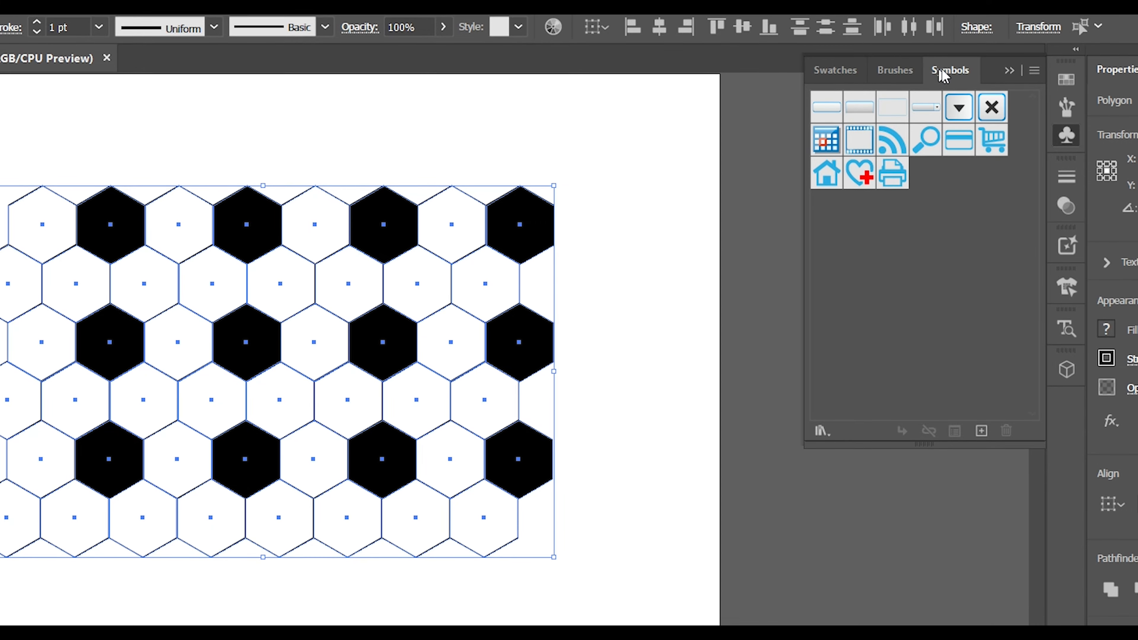
Save the hexagon pattern as a dynamic movie clip symbol named "Football" and delete the pattern from the artboard.
drag(371, 351, 909, 274)
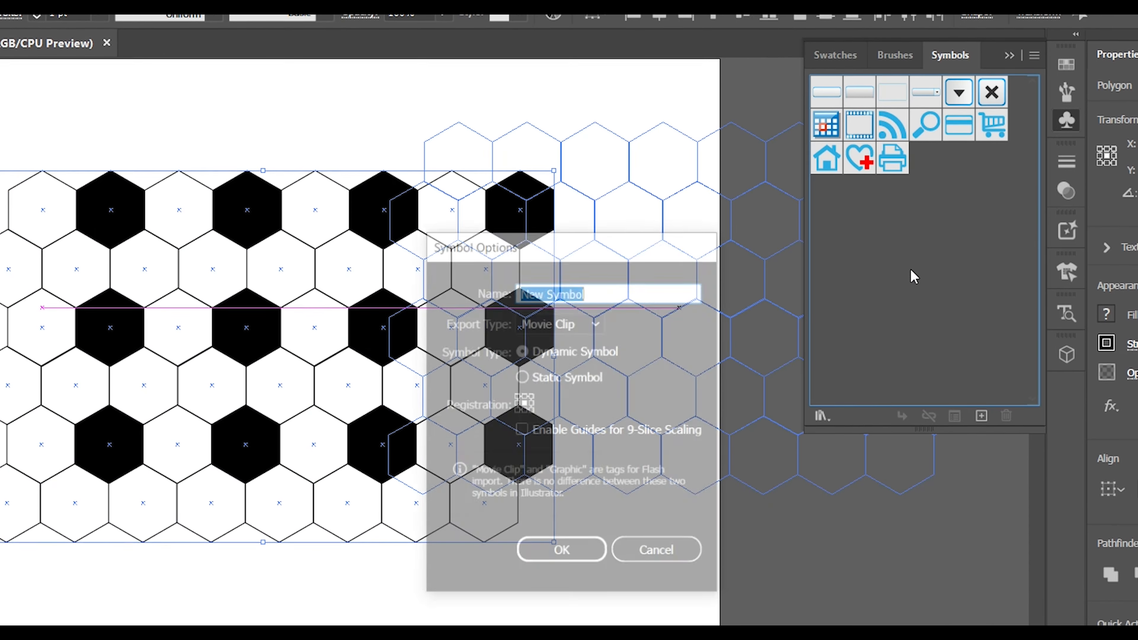
text(Footba)
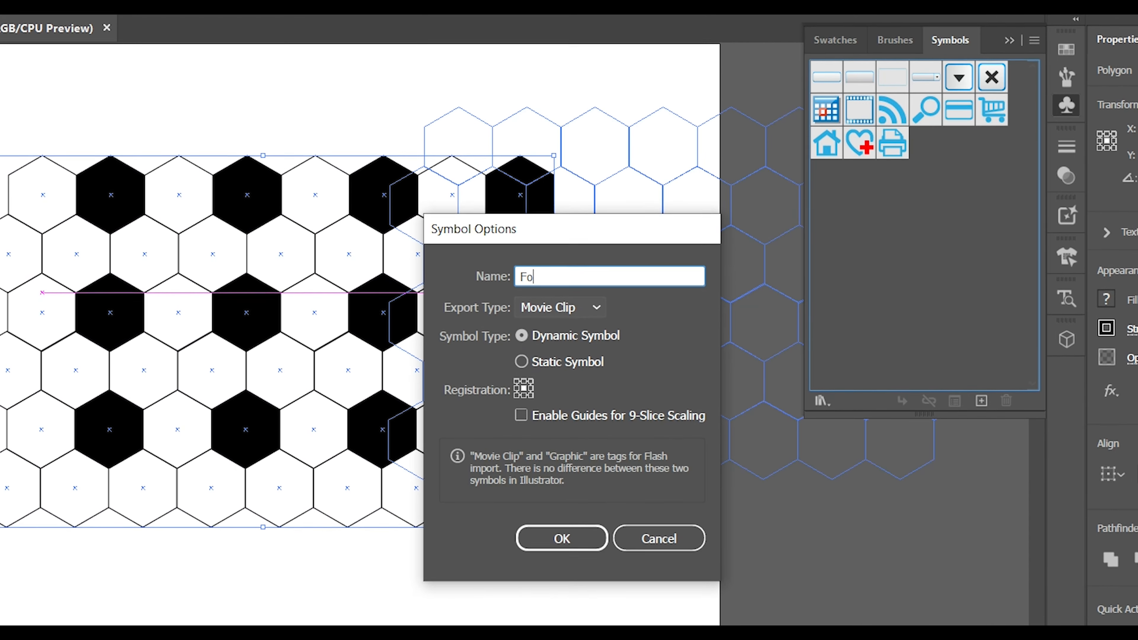
text(ll)
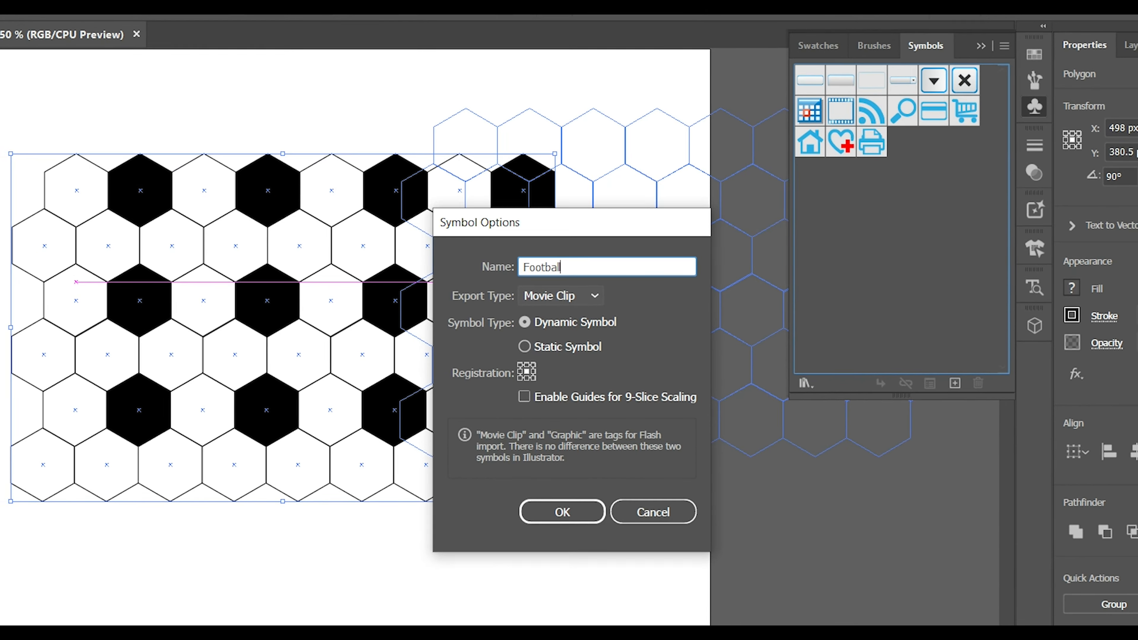
click(592, 520)
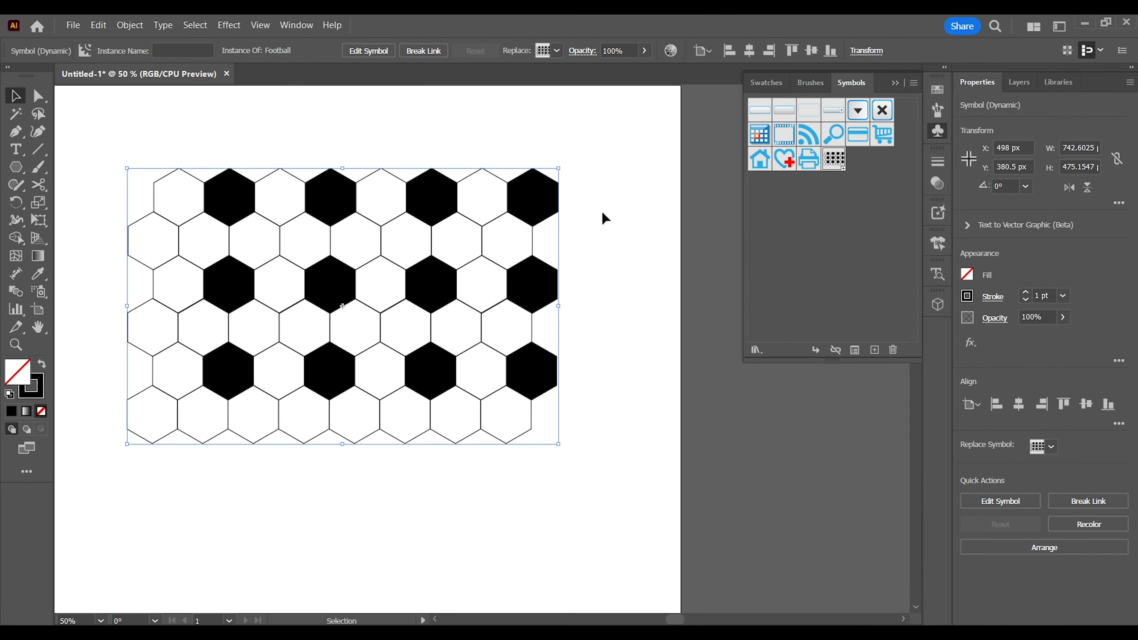
key(Delete)
Draw a circle about 548 px in diameter in the middle of the empty artboard with the Ellipse tool.
drag(327, 379, 387, 373)
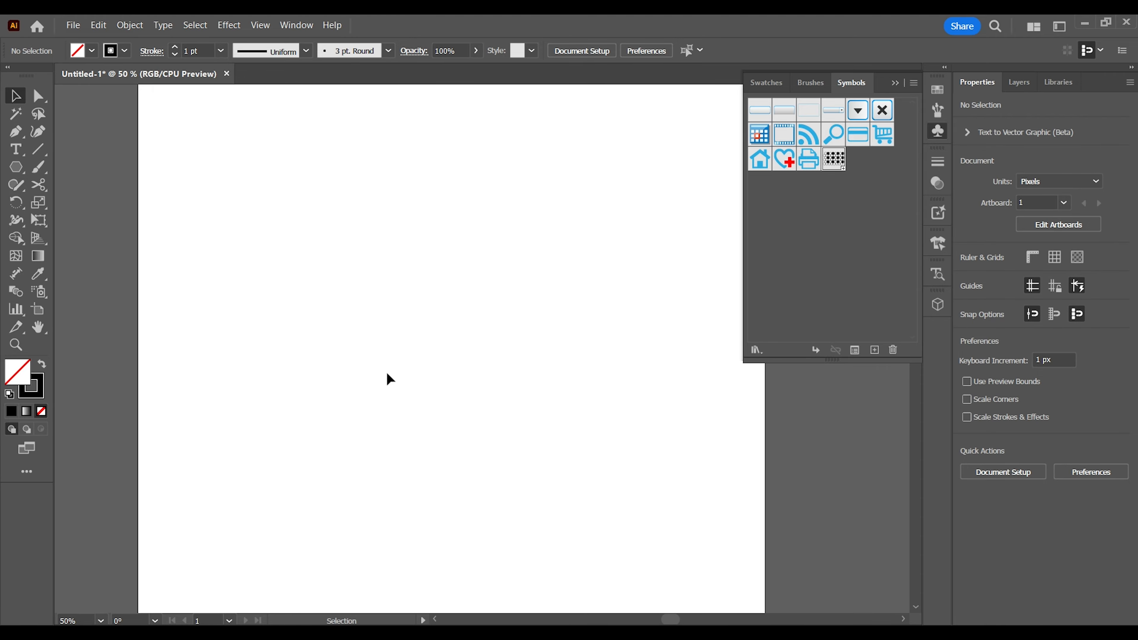
click(22, 171)
click(63, 202)
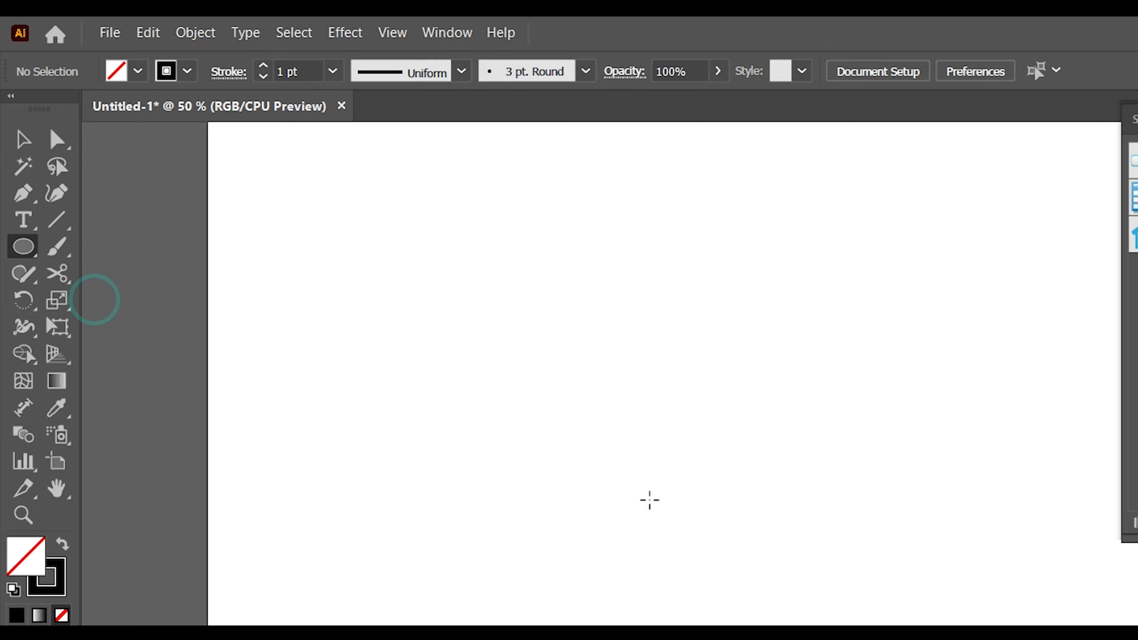
mouse_move(677, 515)
mouse_down()
mouse_move(589, 478)
mouse_move(610, 504)
mouse_up()
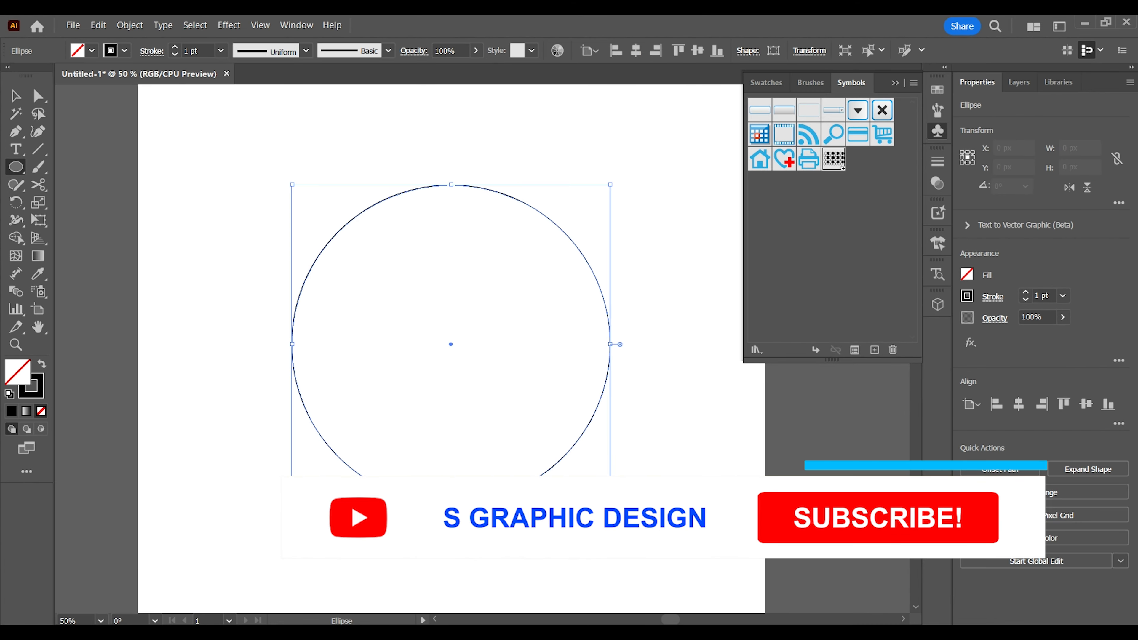
click(16, 96)
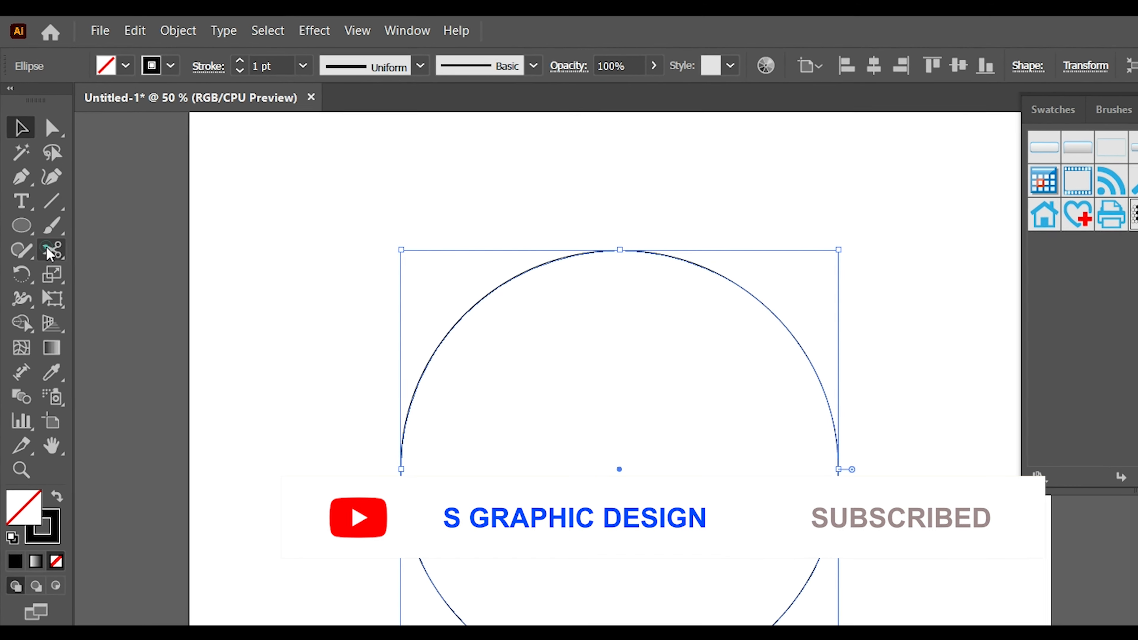
Cut the circle at its bottom and top anchor points with Scissors and delete the left half.
mouse_move(49, 254)
mouse_down()
mouse_move(66, 271)
mouse_move(108, 272)
mouse_up()
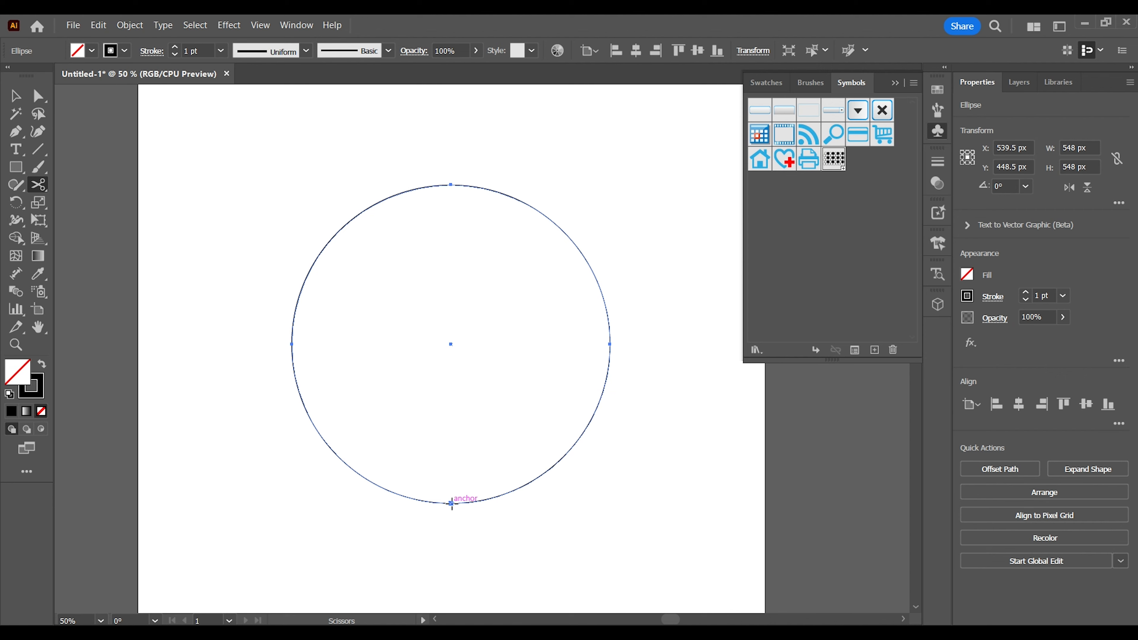
click(451, 503)
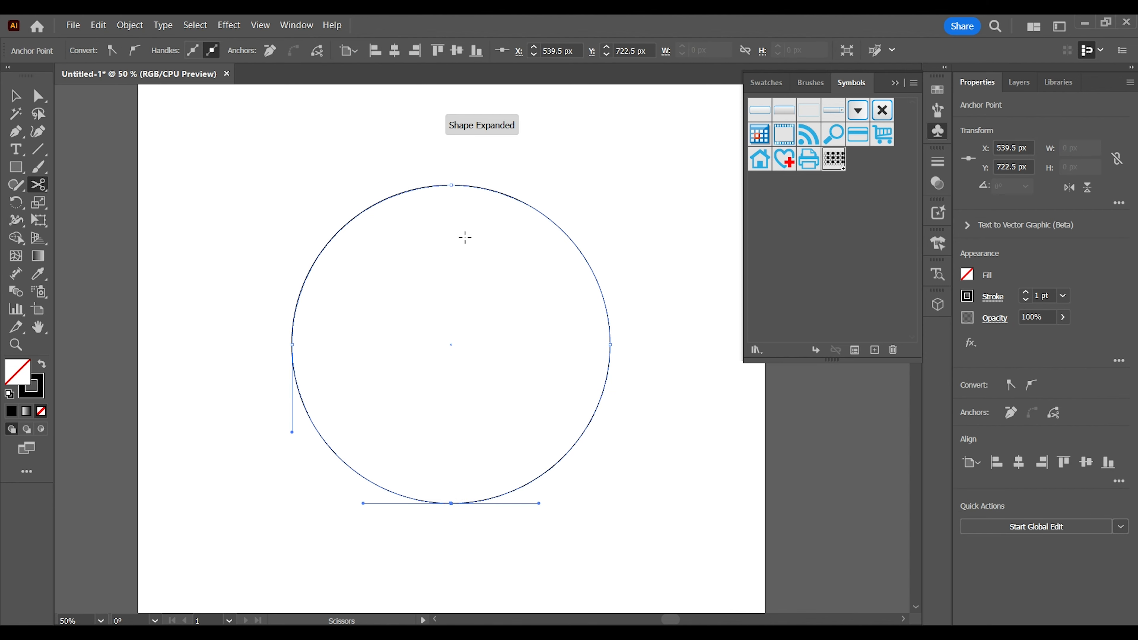
click(451, 185)
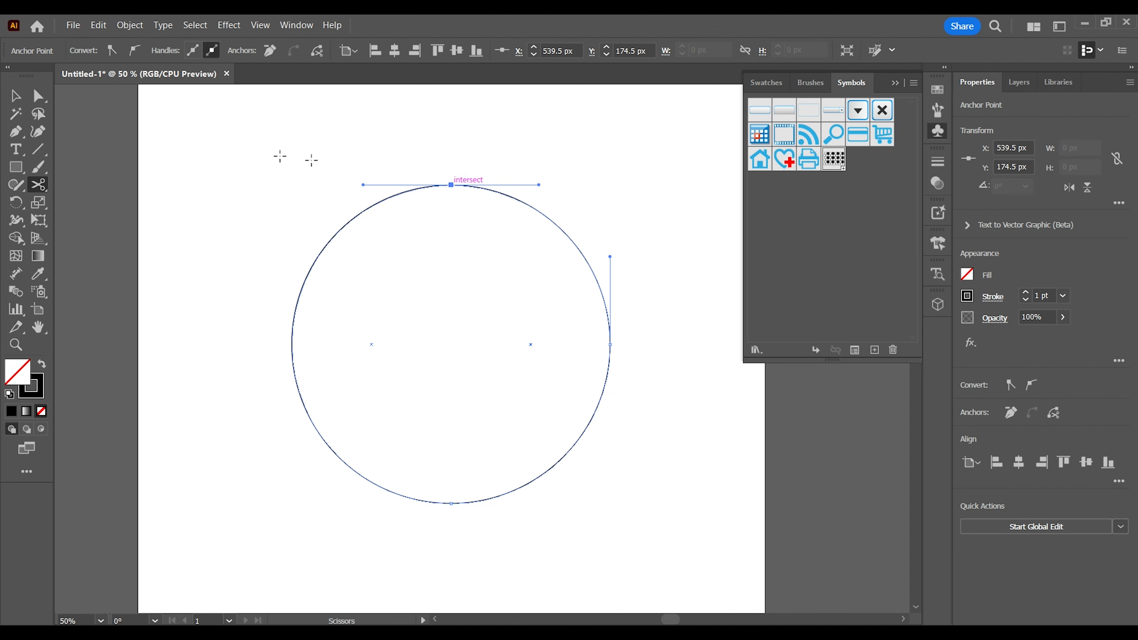
click(15, 102)
drag(280, 145, 421, 488)
key(Delete)
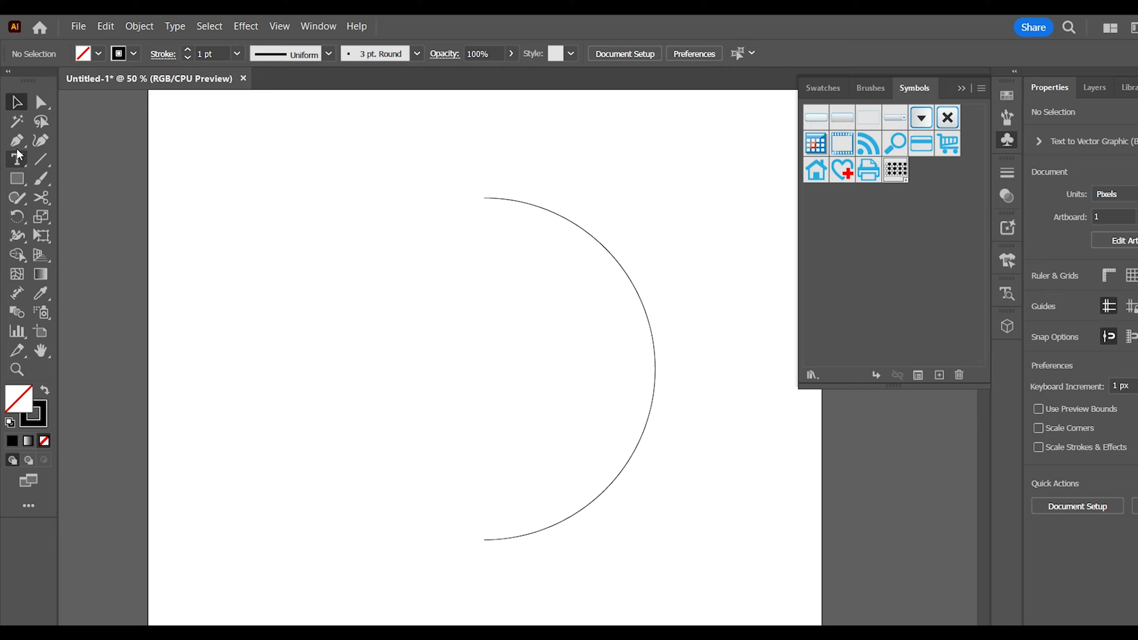
Close the remaining half circle with a straight Pen tool segment from its bottom anchor to its top anchor.
click(15, 132)
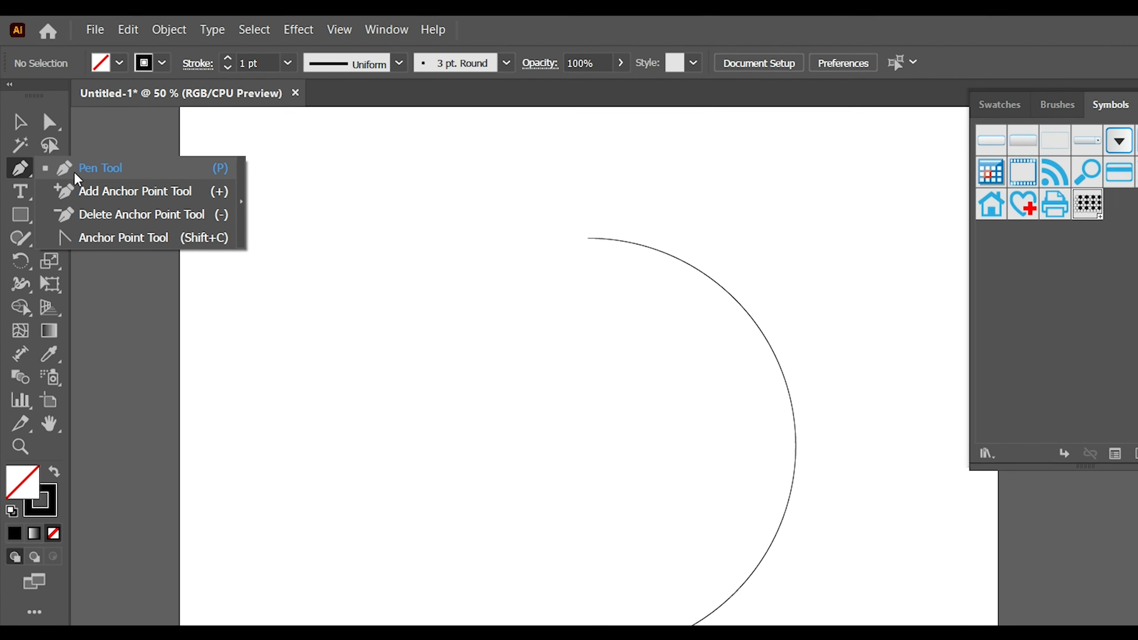
click(77, 178)
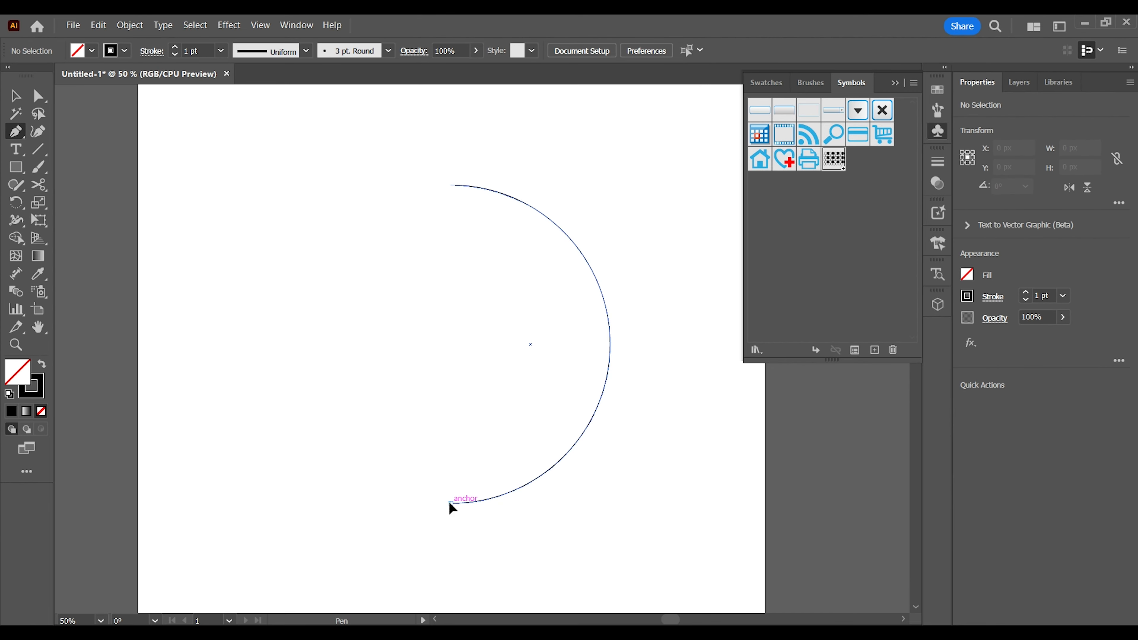
click(450, 502)
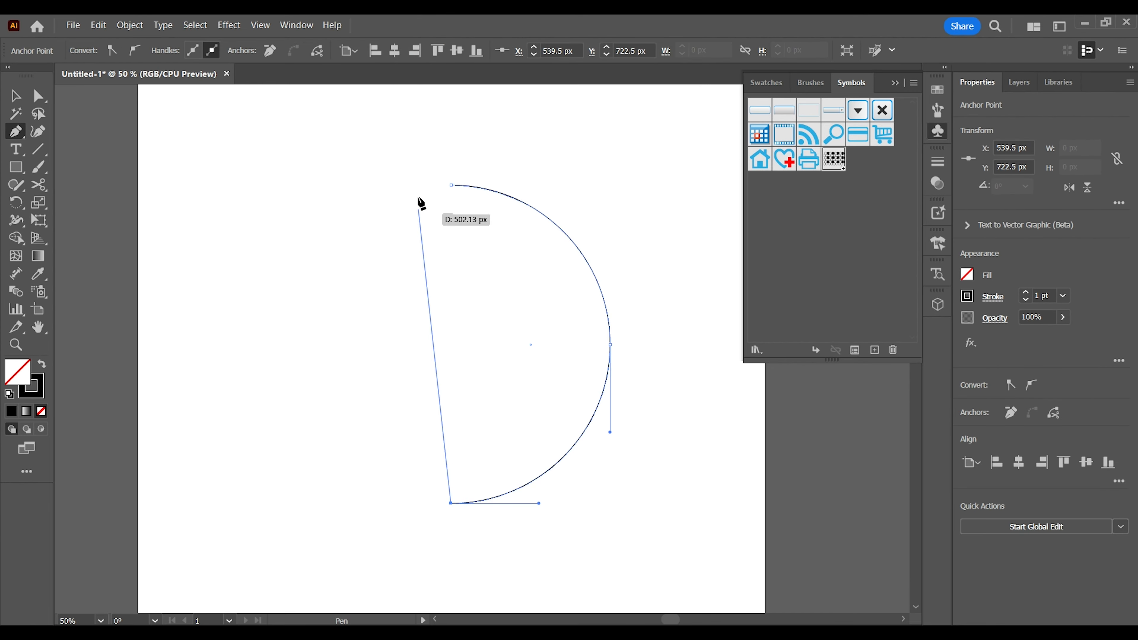
click(450, 185)
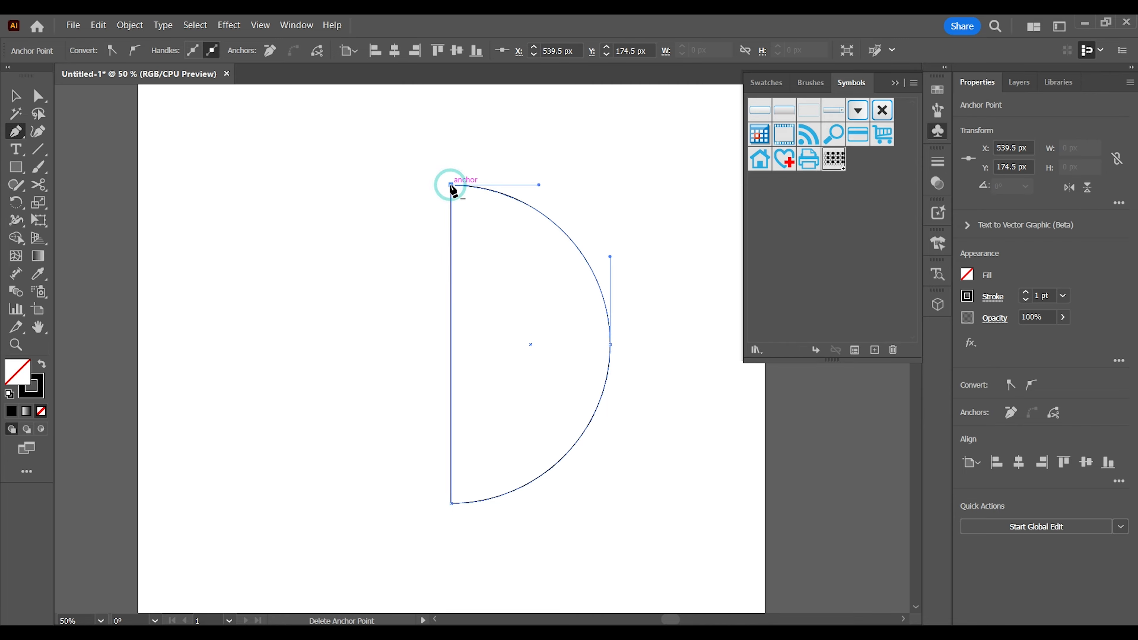
click(18, 96)
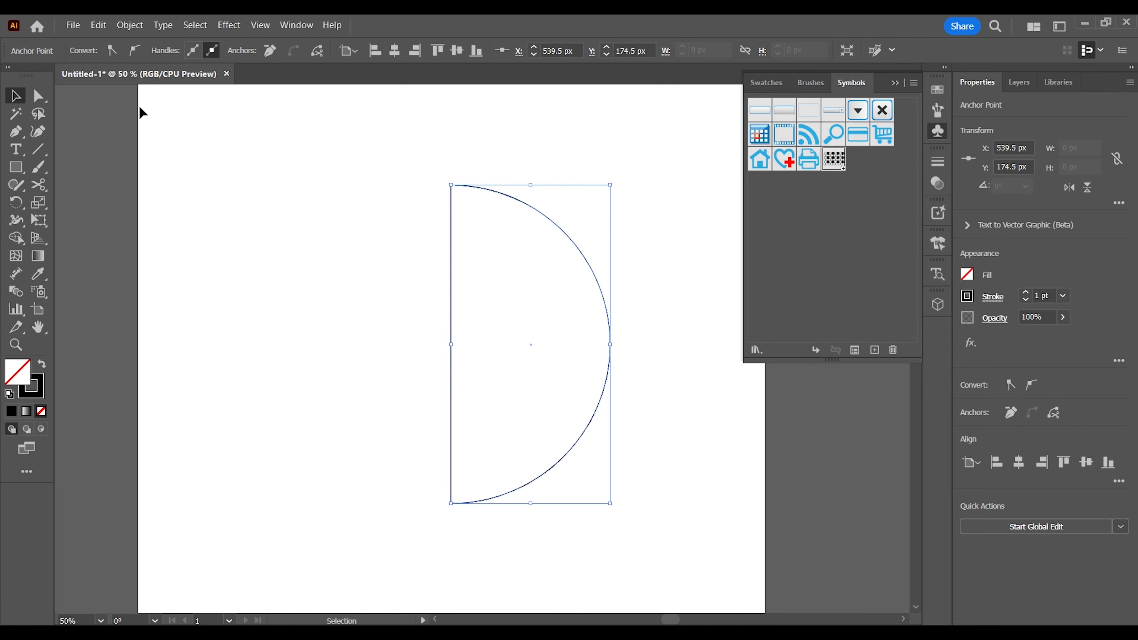
Expand the closed half circle's fill and stroke.
click(119, 26)
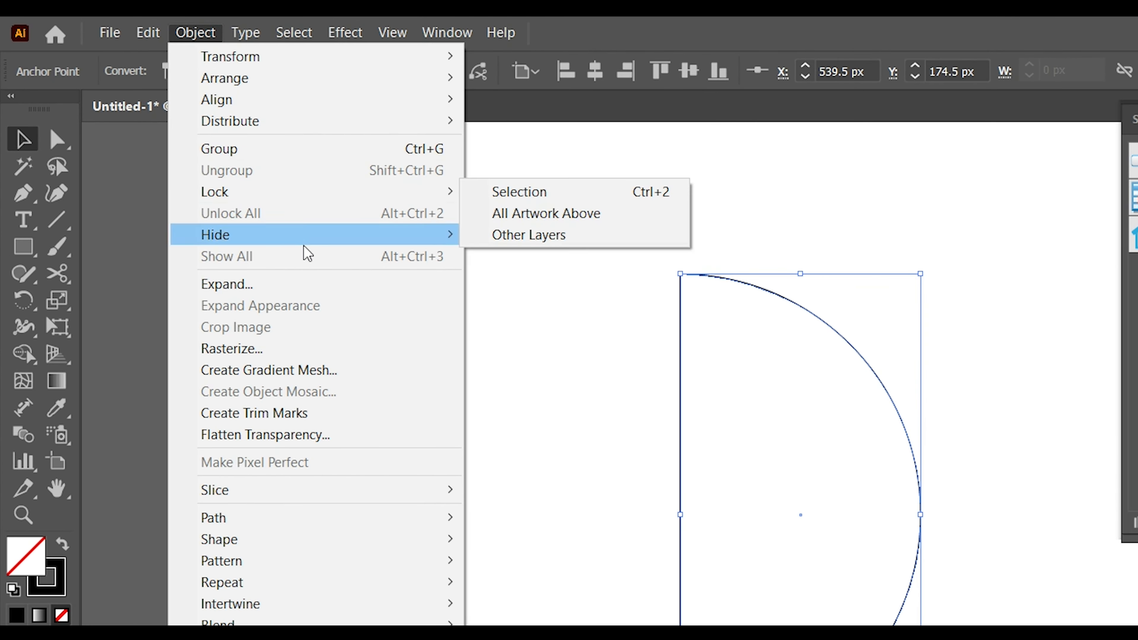
click(304, 287)
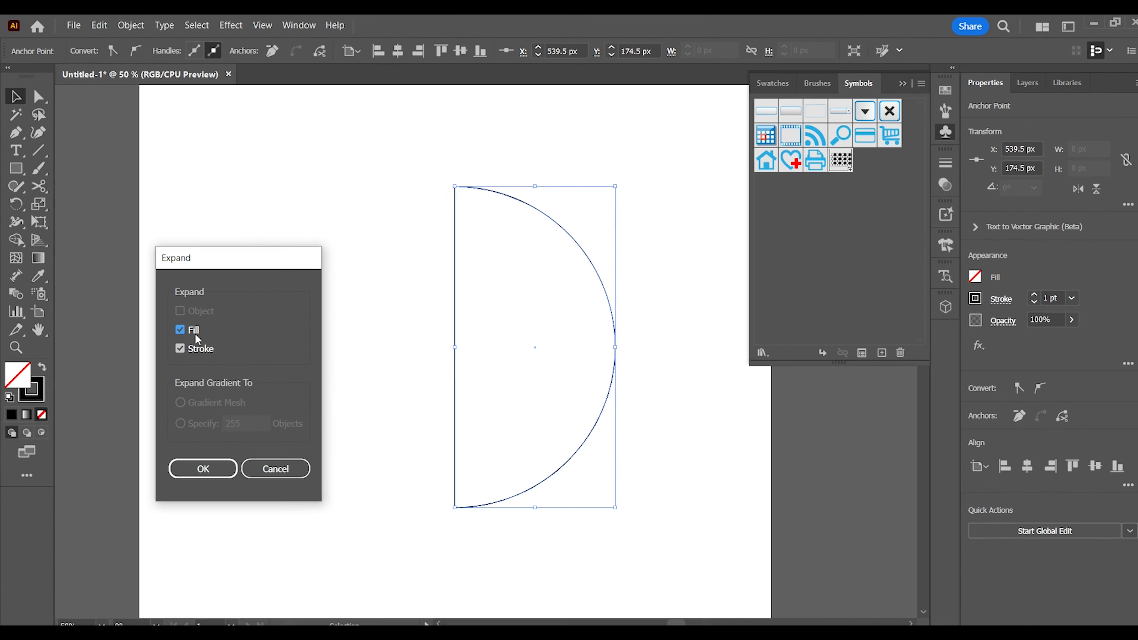
click(204, 468)
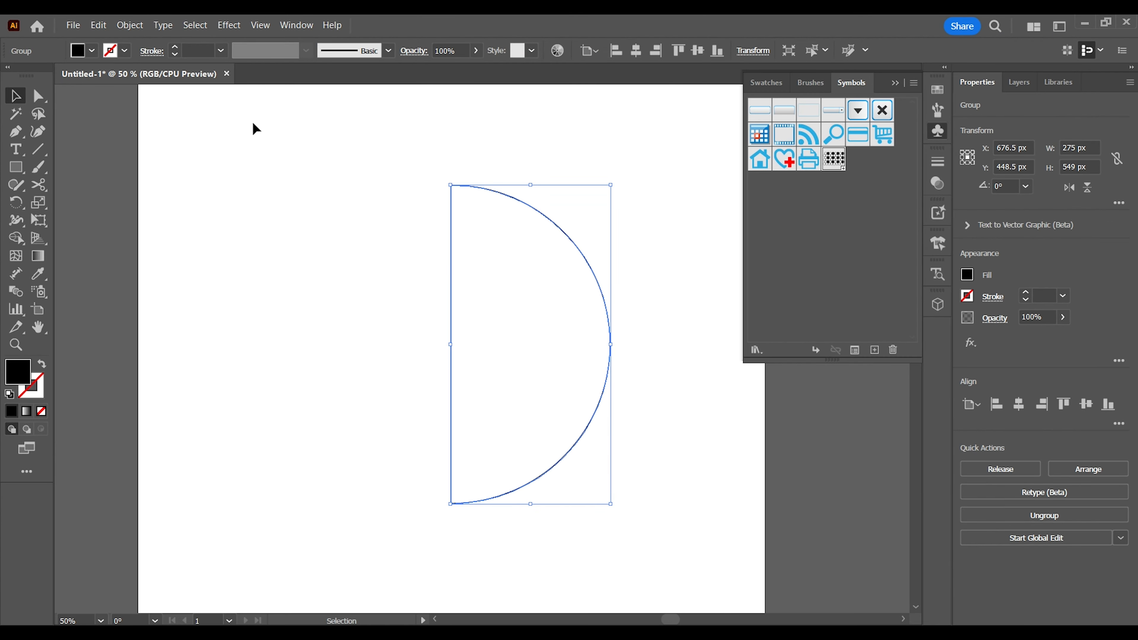
Apply the 3D Revolve (Classic) effect to the half circle and set its position to Front.
click(226, 26)
mouse_move(249, 113)
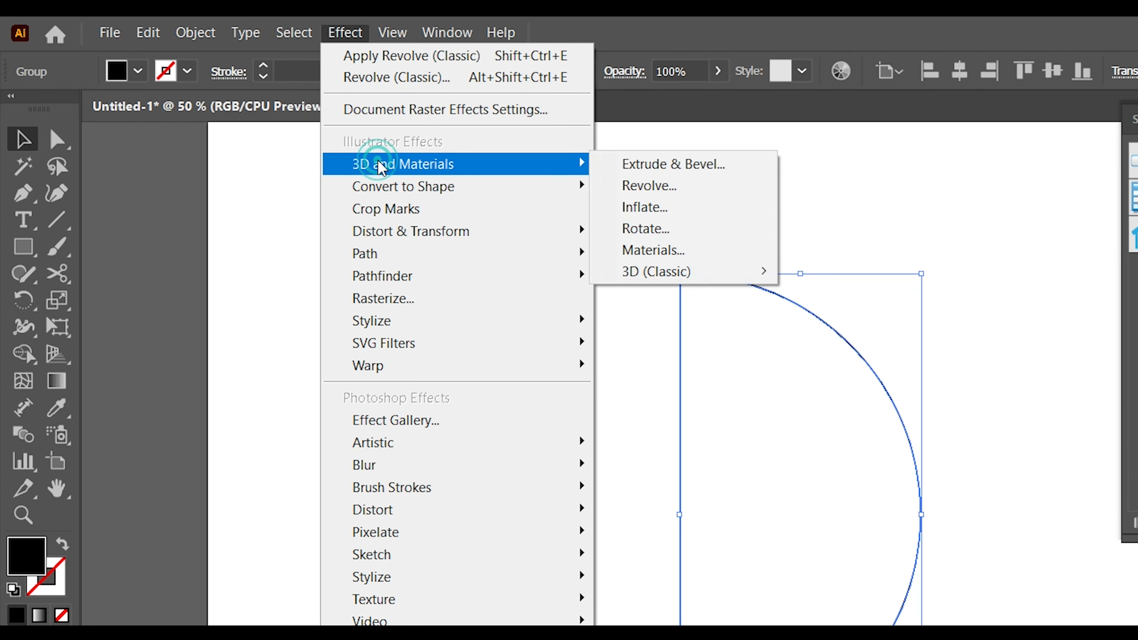
mouse_move(666, 271)
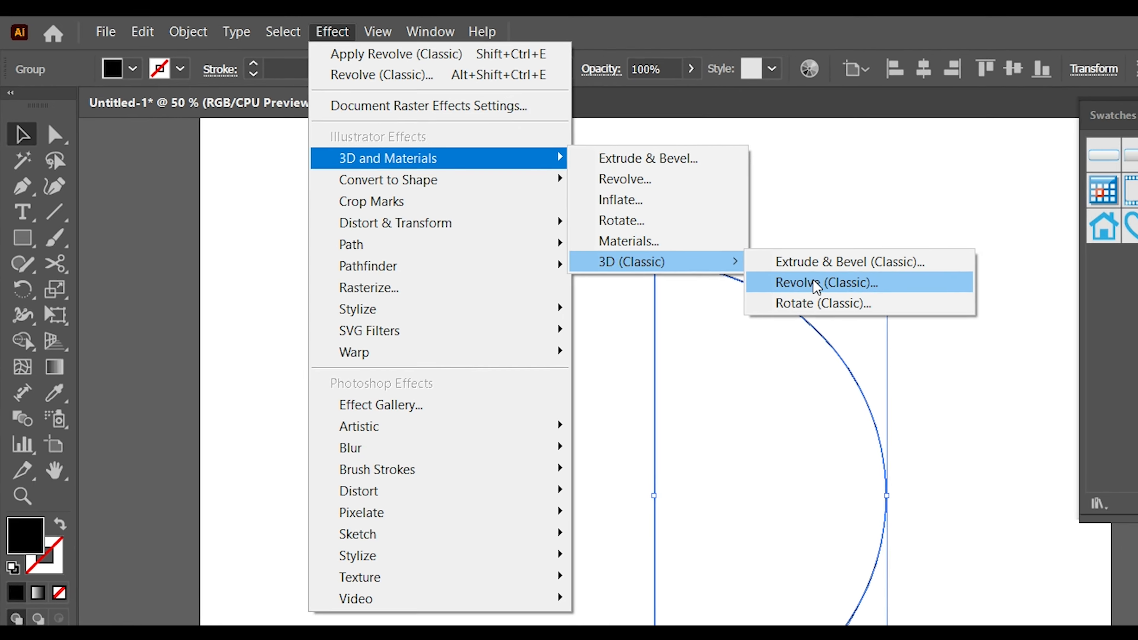
click(817, 285)
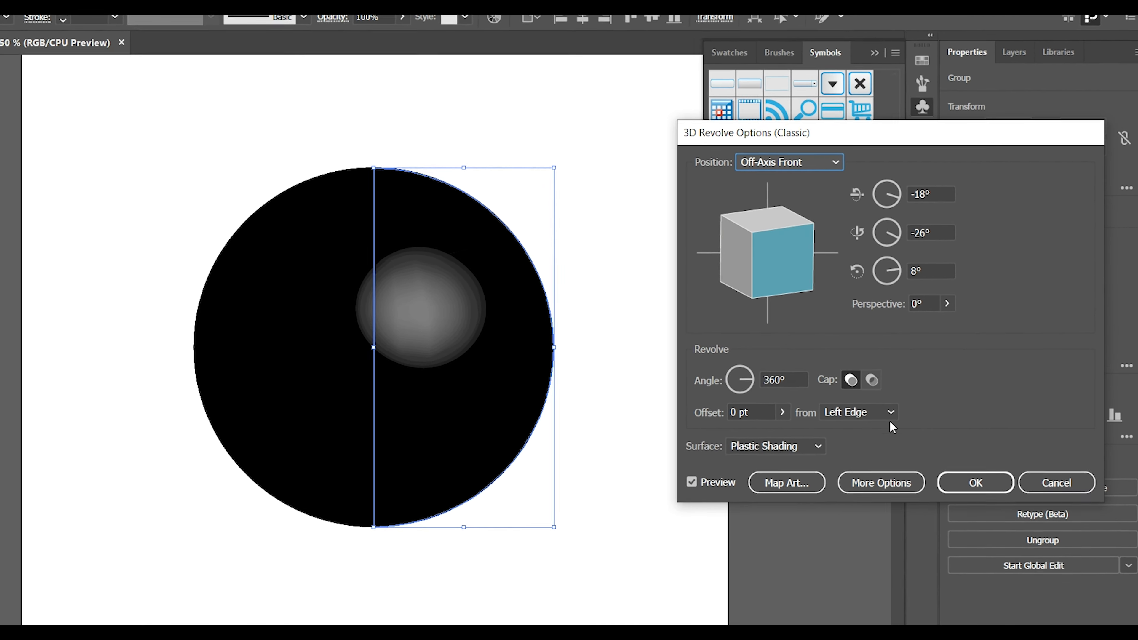
click(793, 140)
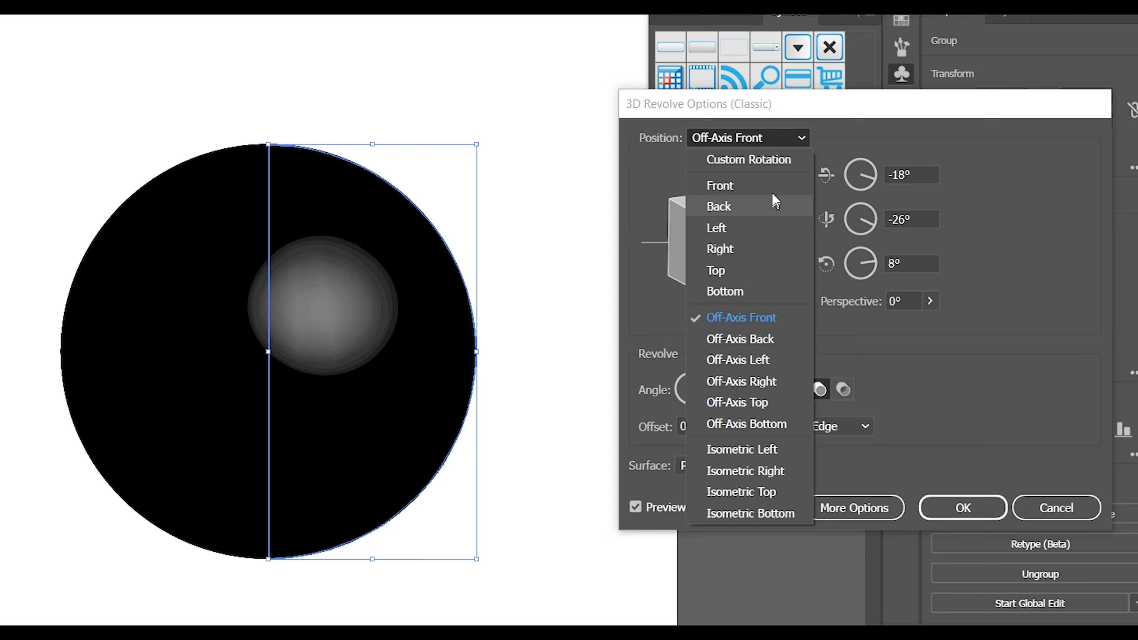
click(775, 187)
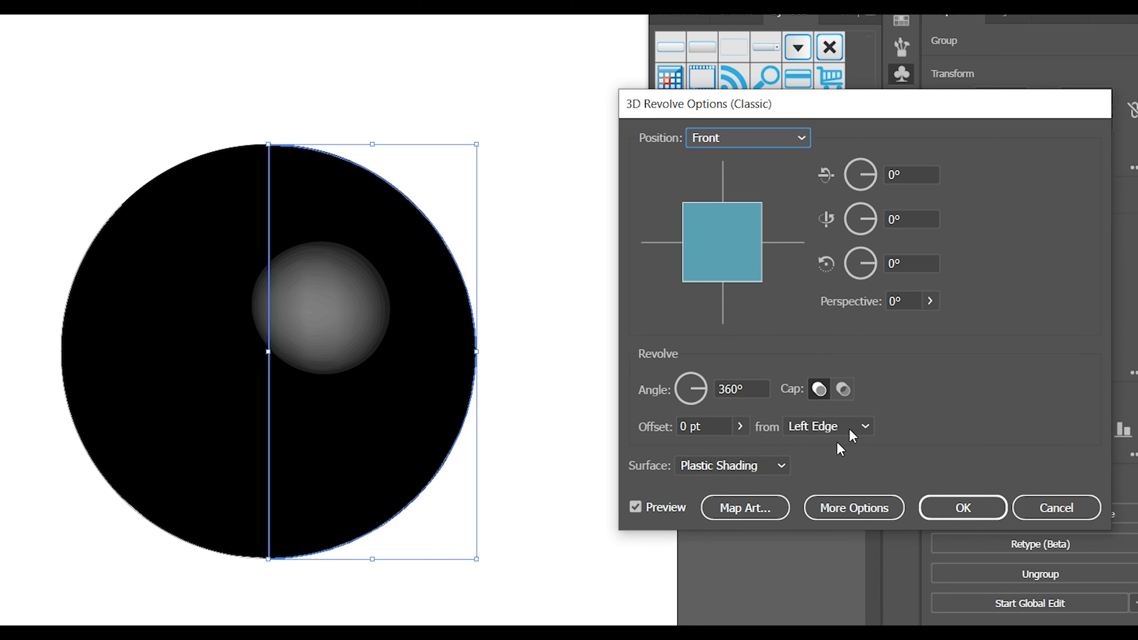
Go through the sphere's surfaces for art mapping, choose surface 5 of 5 and enable Invisible Geometry.
click(774, 513)
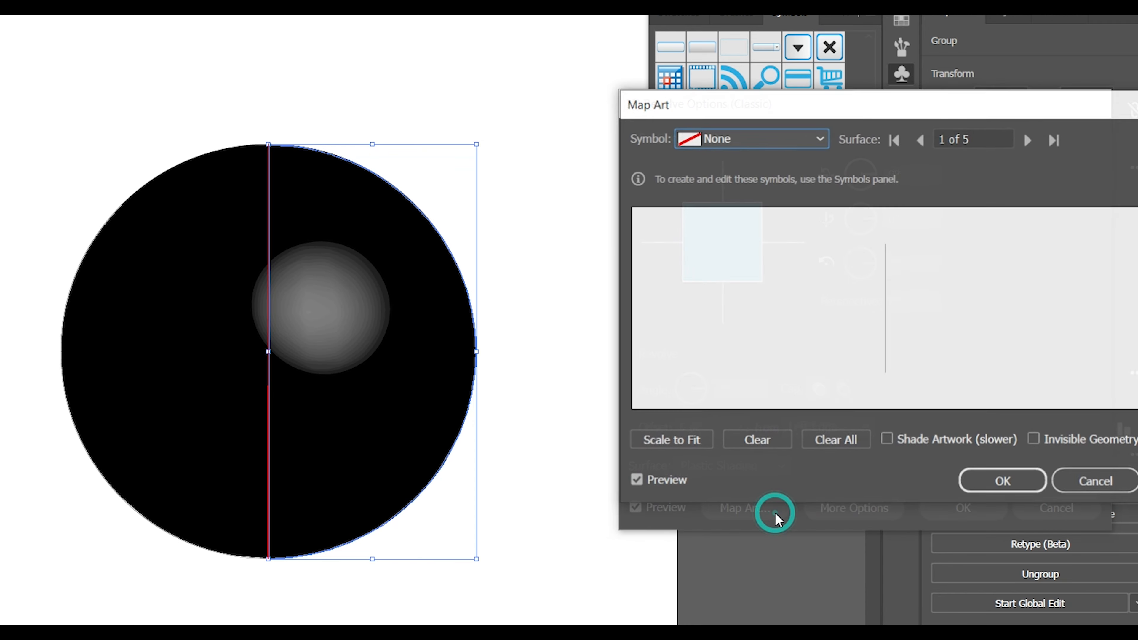
click(1030, 139)
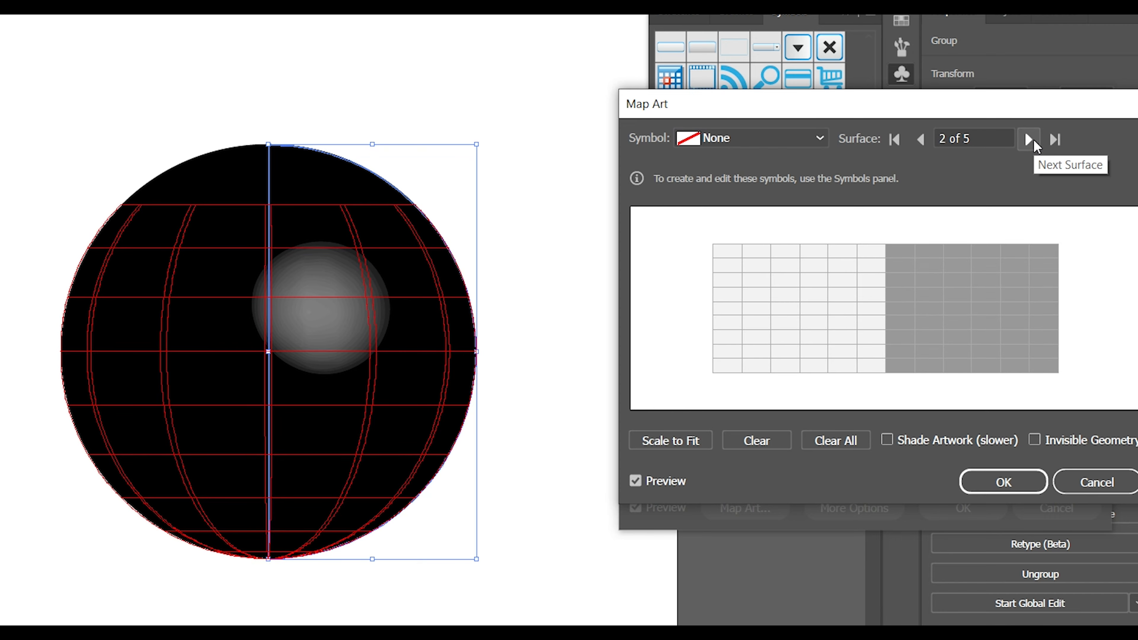
click(1030, 140)
click(1030, 139)
click(1030, 139)
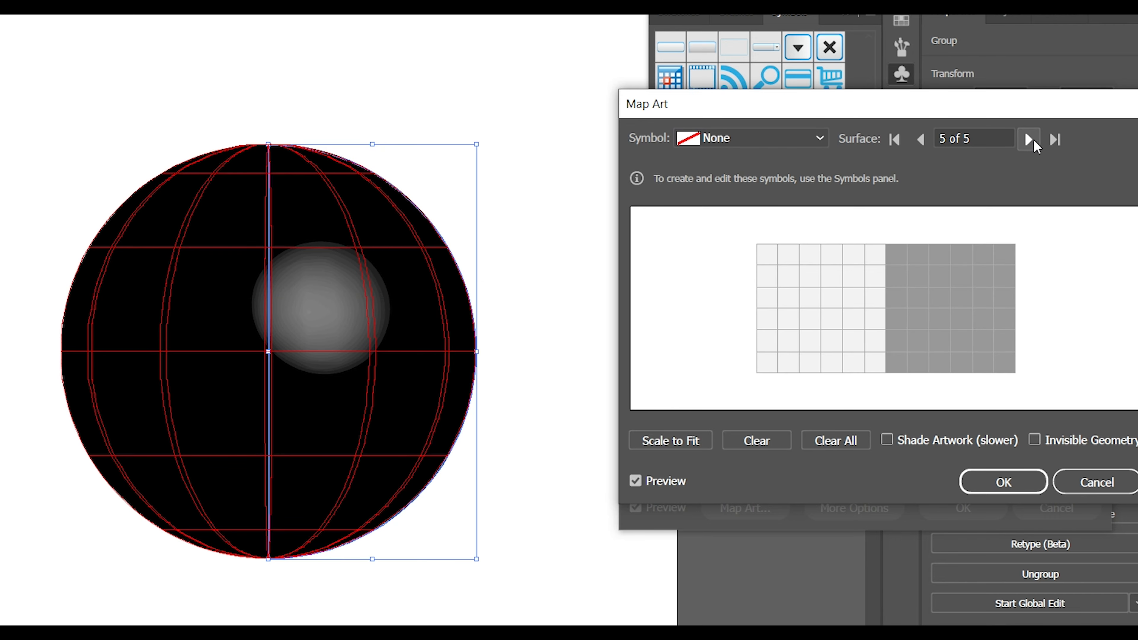
click(1030, 139)
click(1030, 139)
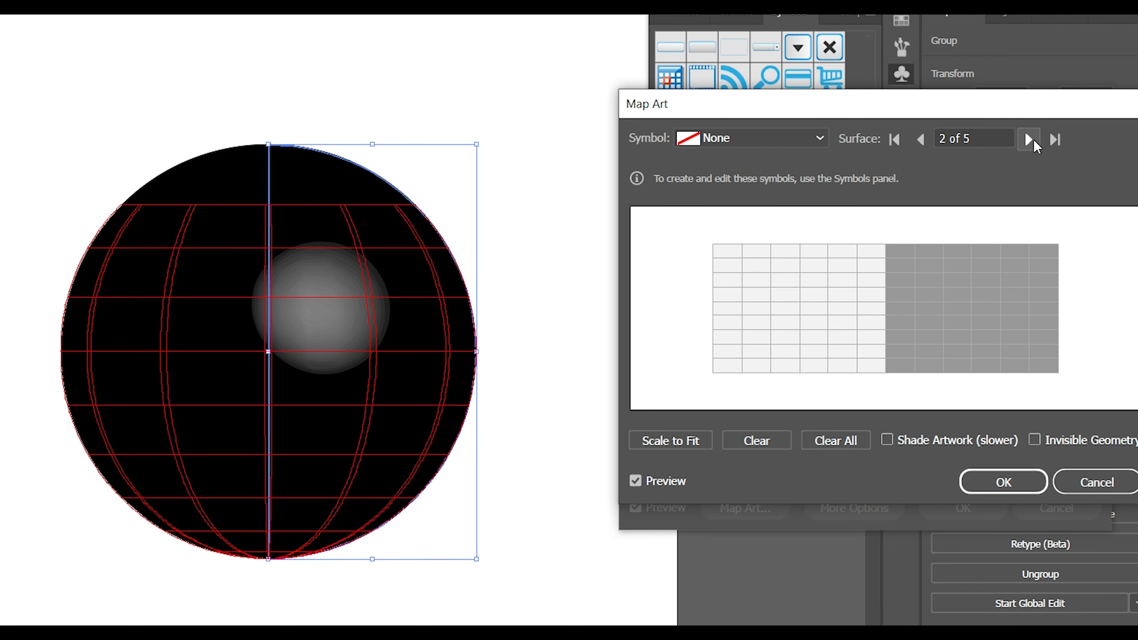
click(1030, 139)
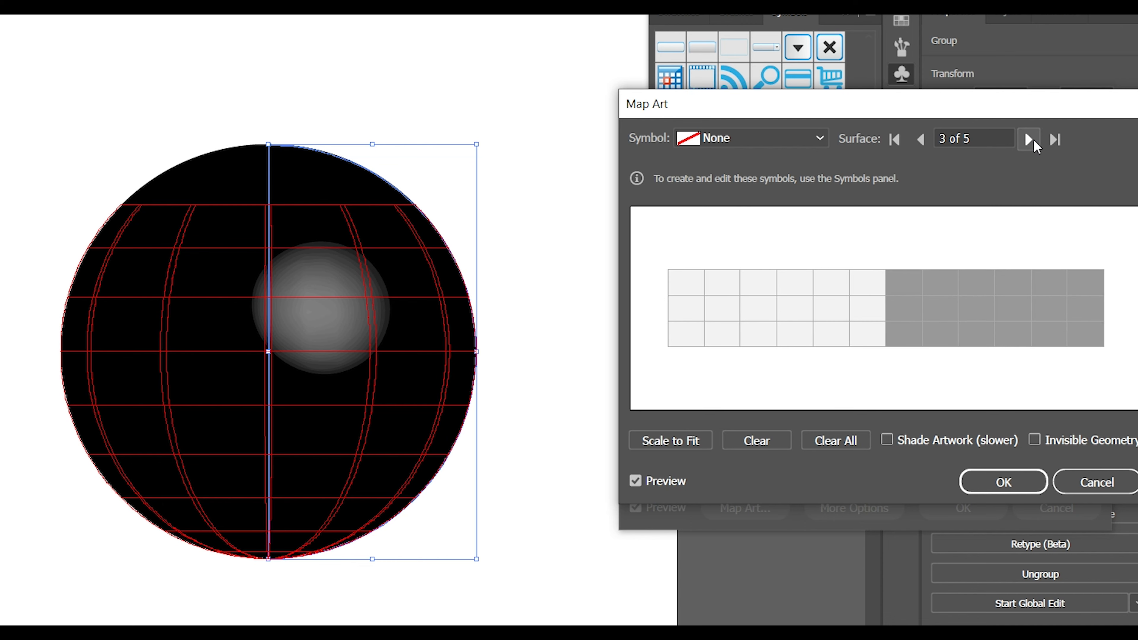
click(1030, 139)
click(1031, 139)
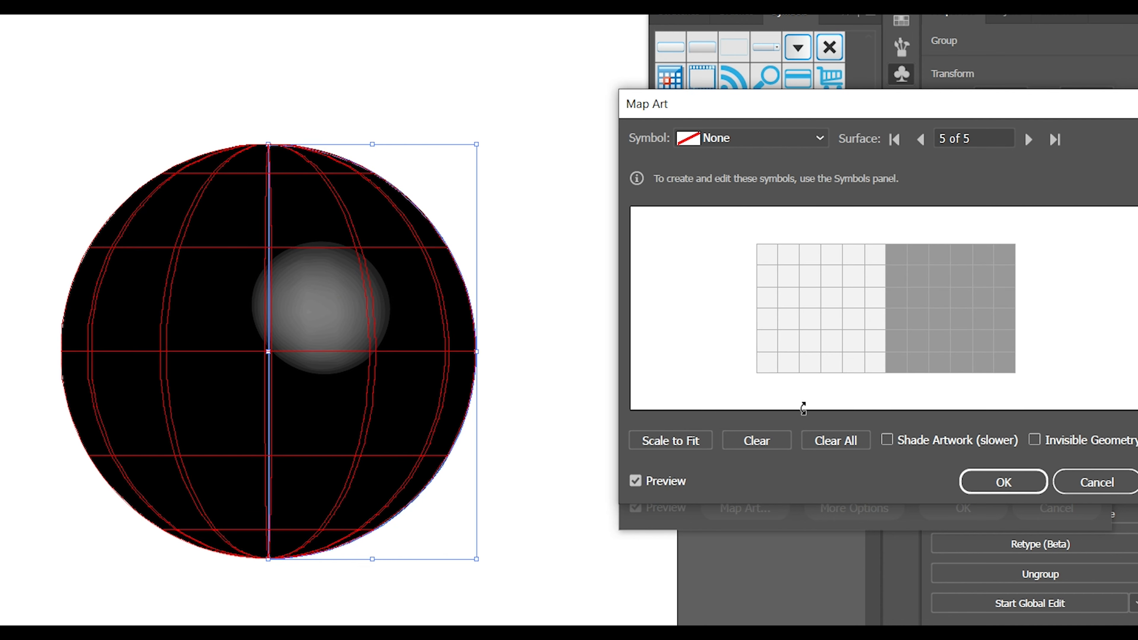
click(1036, 440)
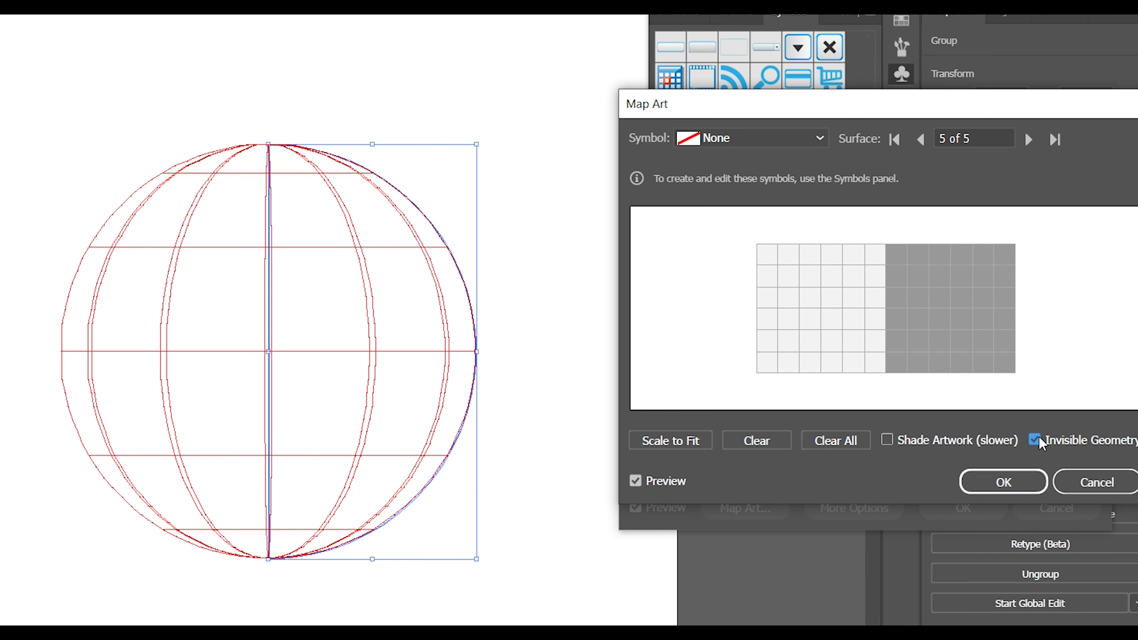
Map the Football symbol onto surface 5 and move it into the upper-left corner of the map's shaded half.
click(818, 142)
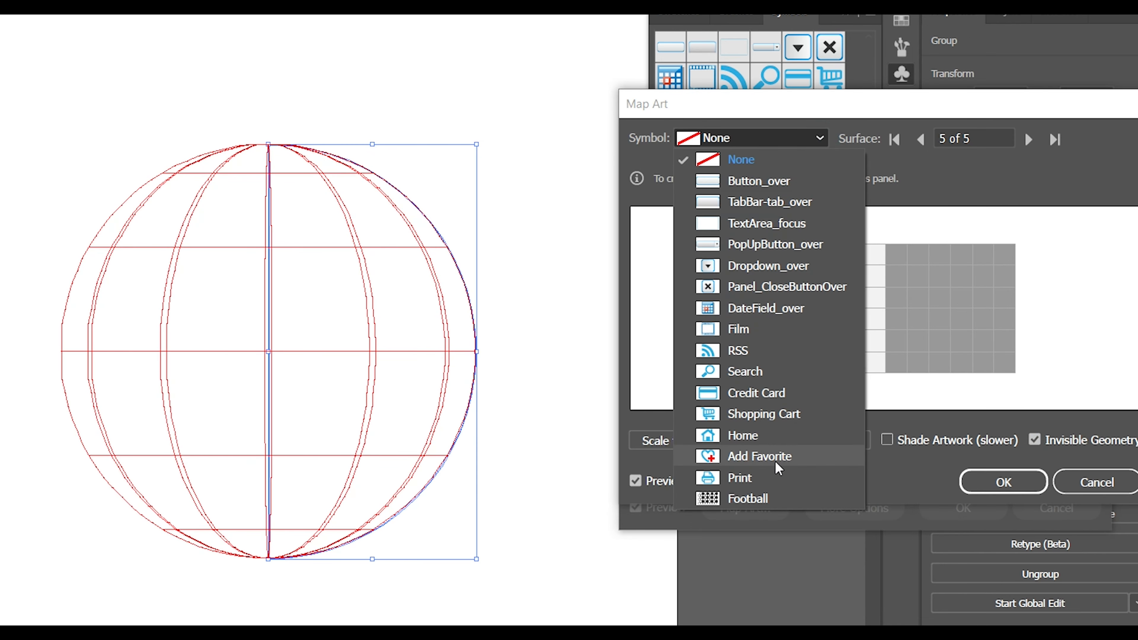
click(744, 499)
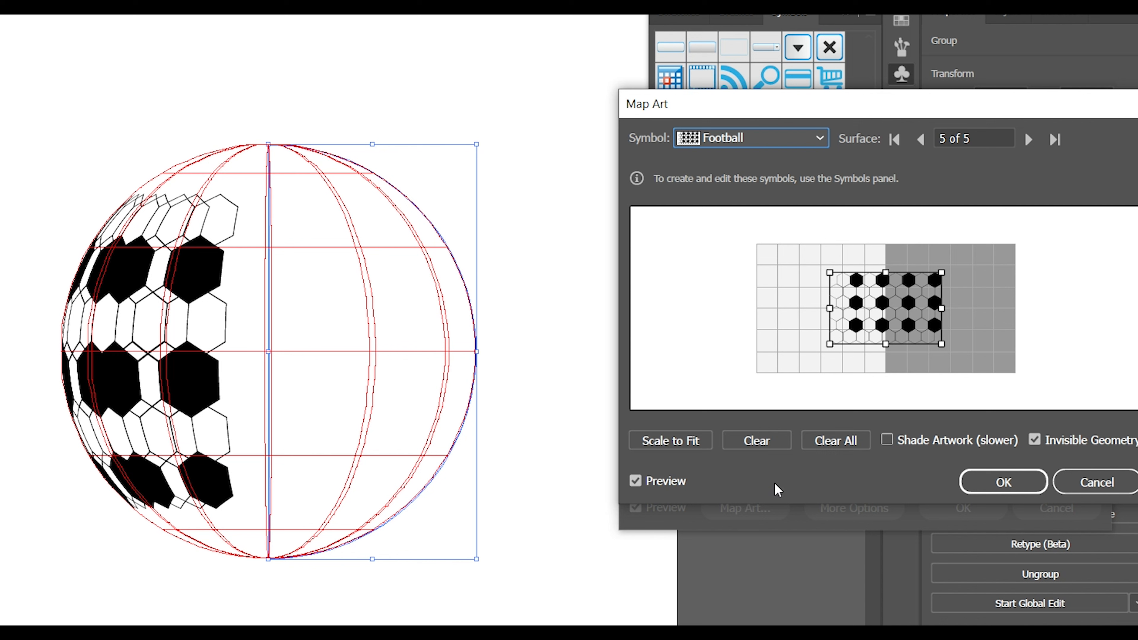
drag(881, 296, 945, 278)
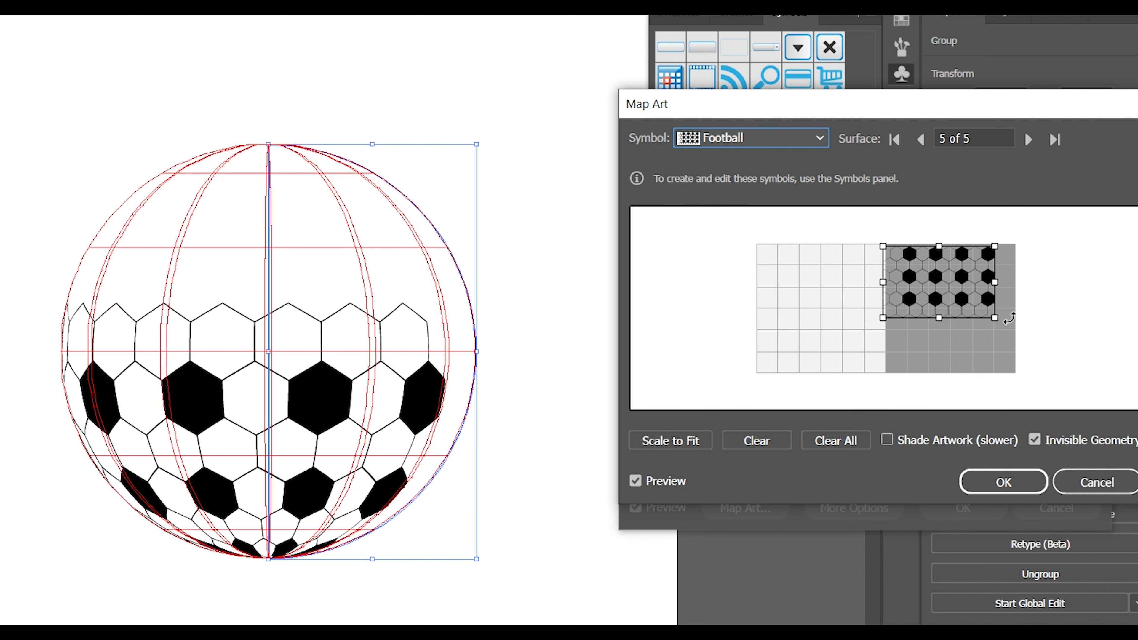
Enlarge the Football symbol to cover the map's shaded half, fine-tune its position, and apply the art mapping and 3D Revolve.
drag(998, 322, 1092, 383)
drag(980, 306, 991, 305)
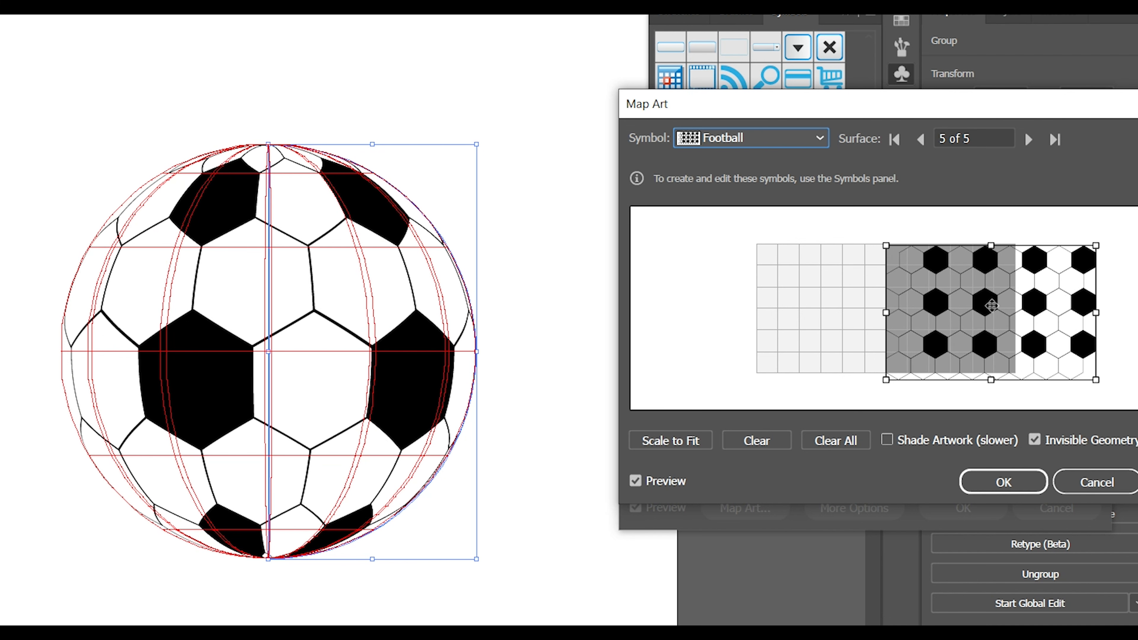
drag(991, 305, 991, 307)
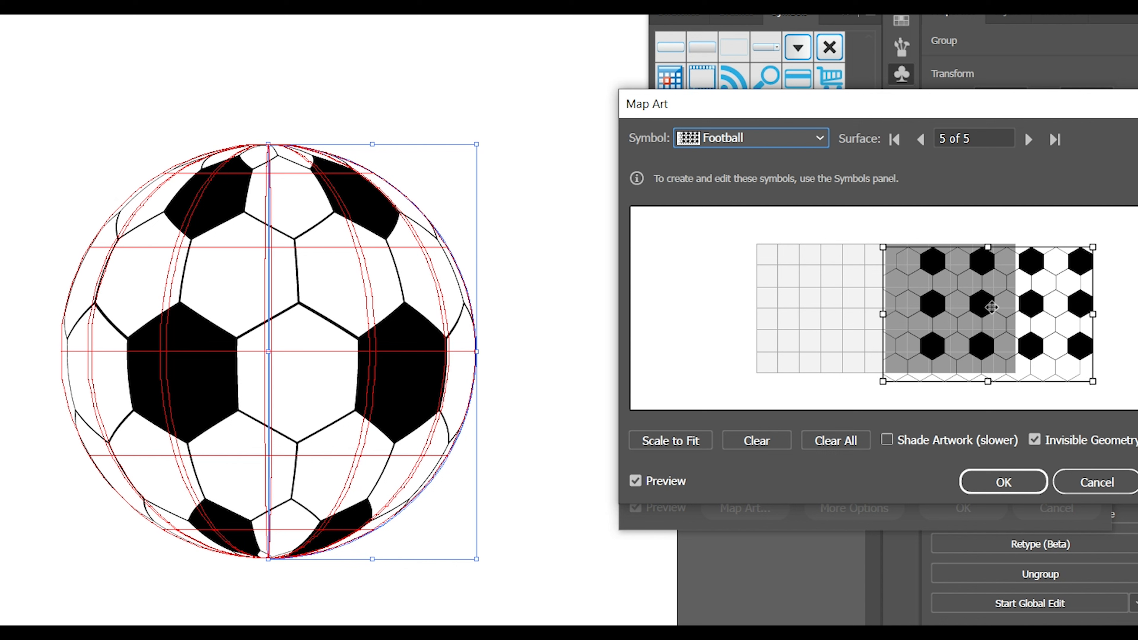
drag(991, 307, 991, 308)
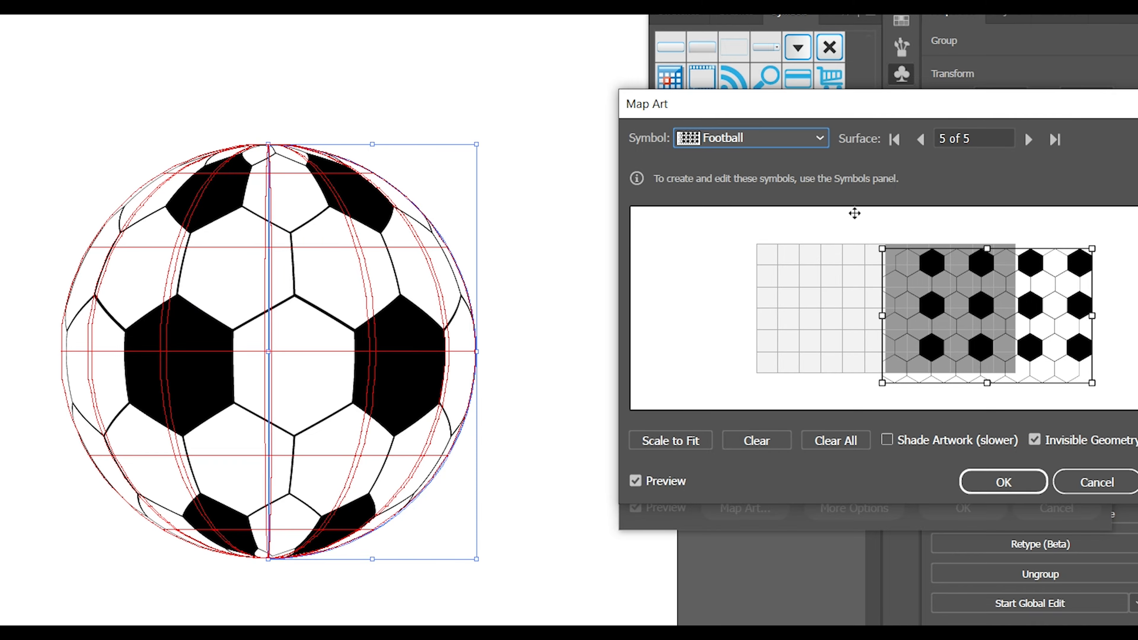
click(996, 486)
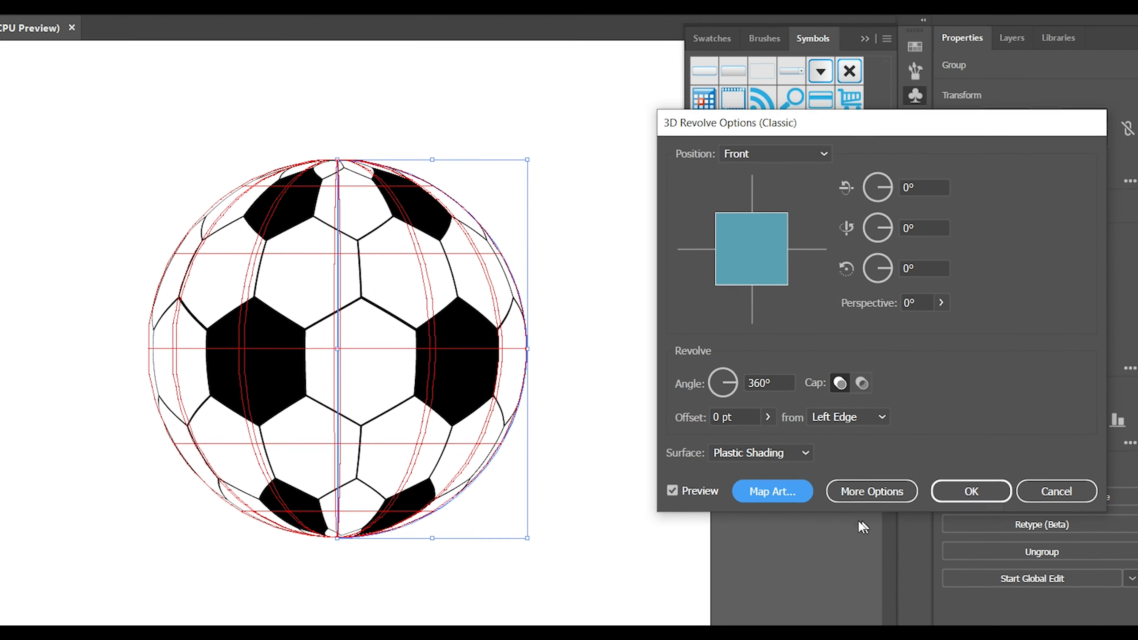
click(982, 469)
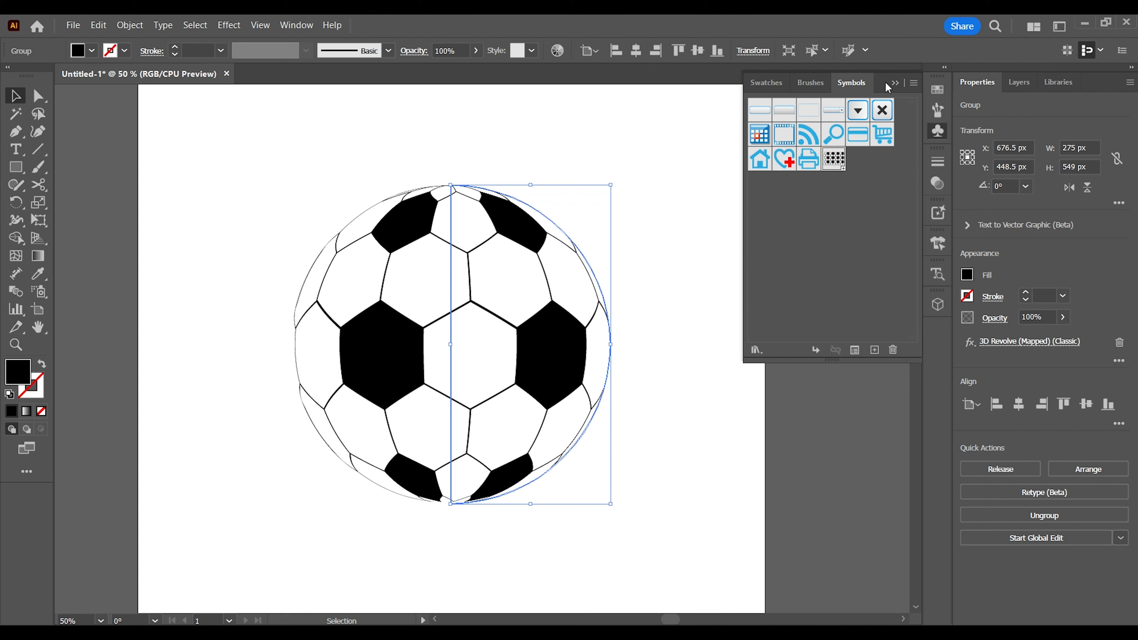
click(895, 83)
click(693, 342)
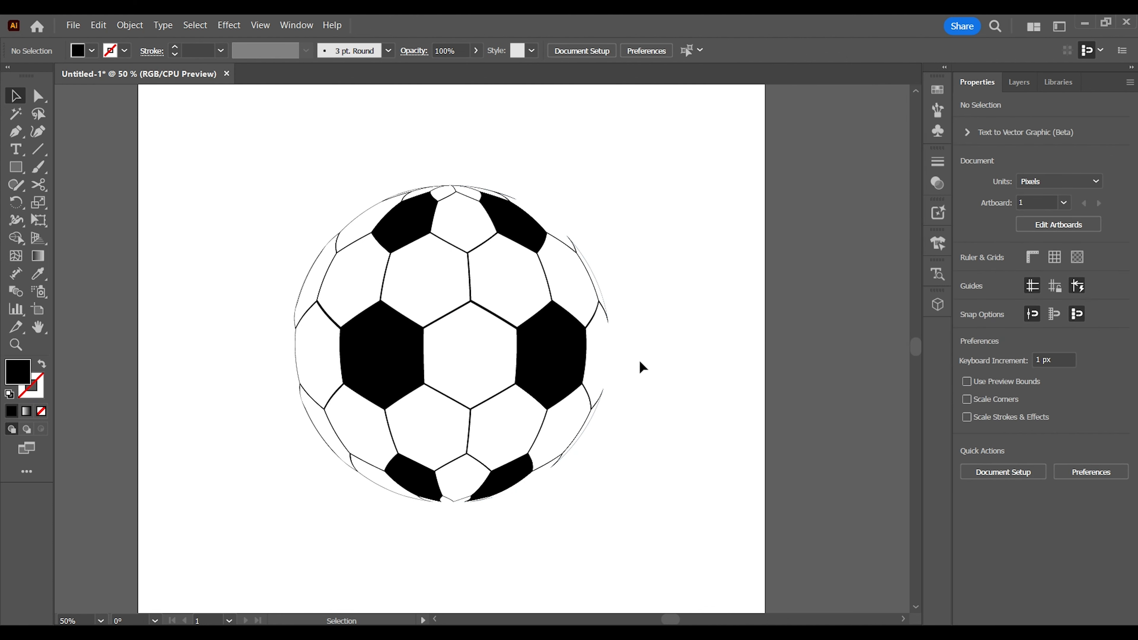
Expand the appearance of the revolved football.
click(552, 319)
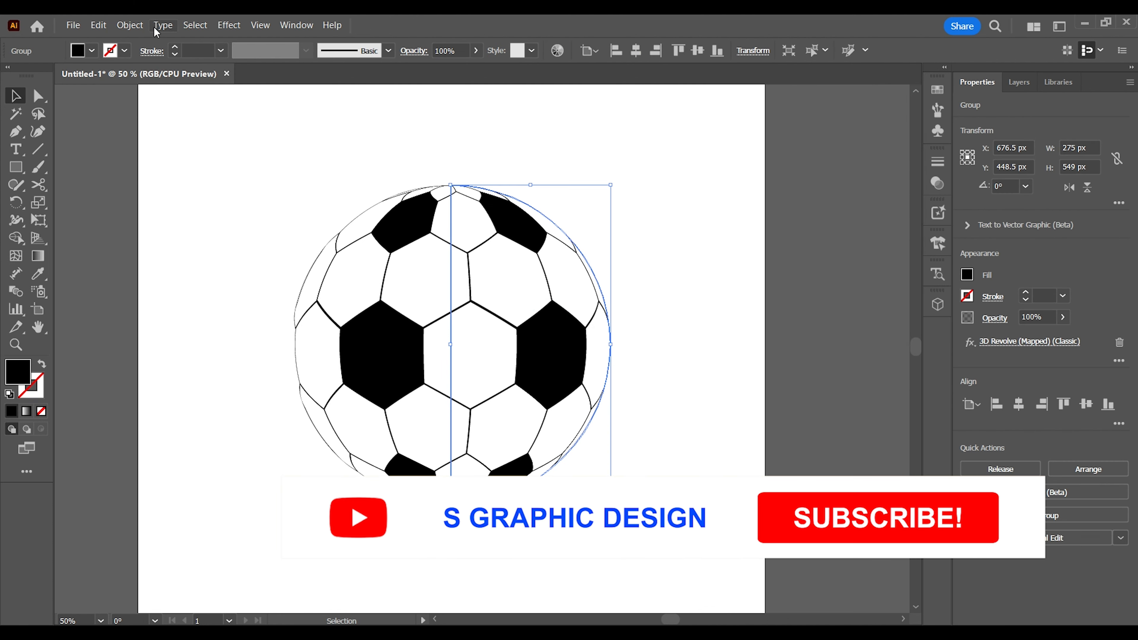
click(130, 25)
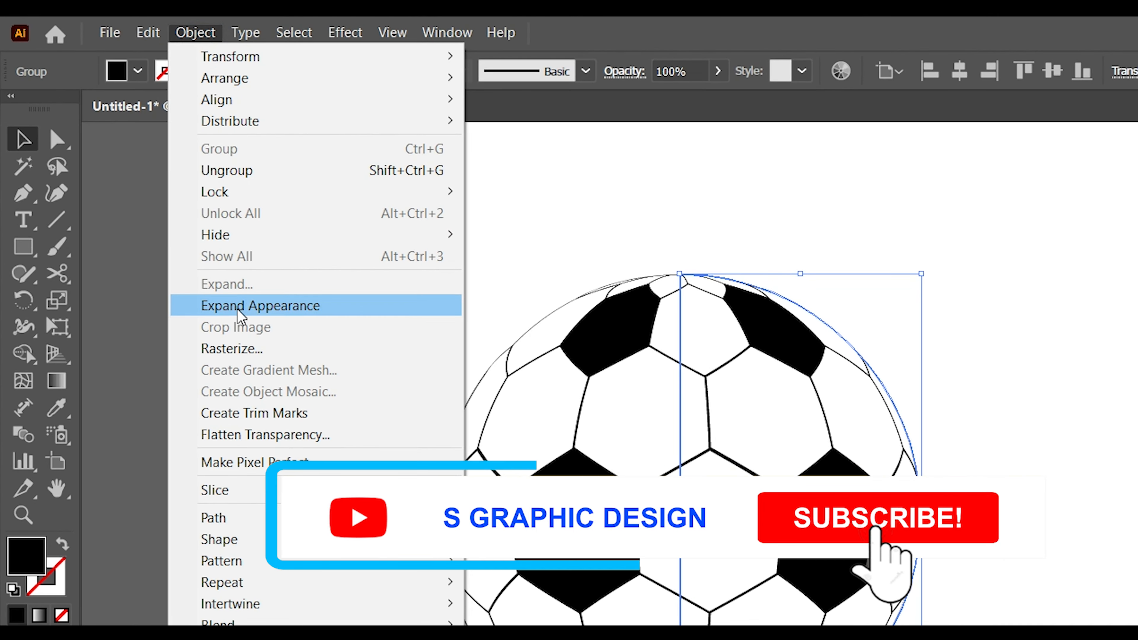
click(240, 307)
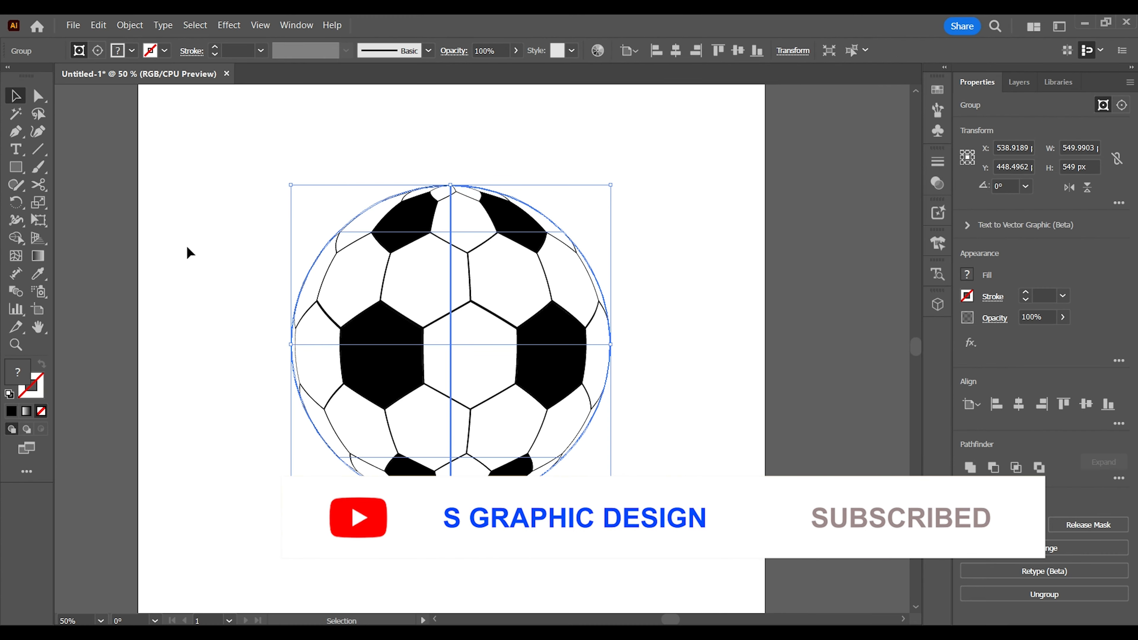
click(190, 250)
Examine the outline along the football's left and right edges up close.
key(z)
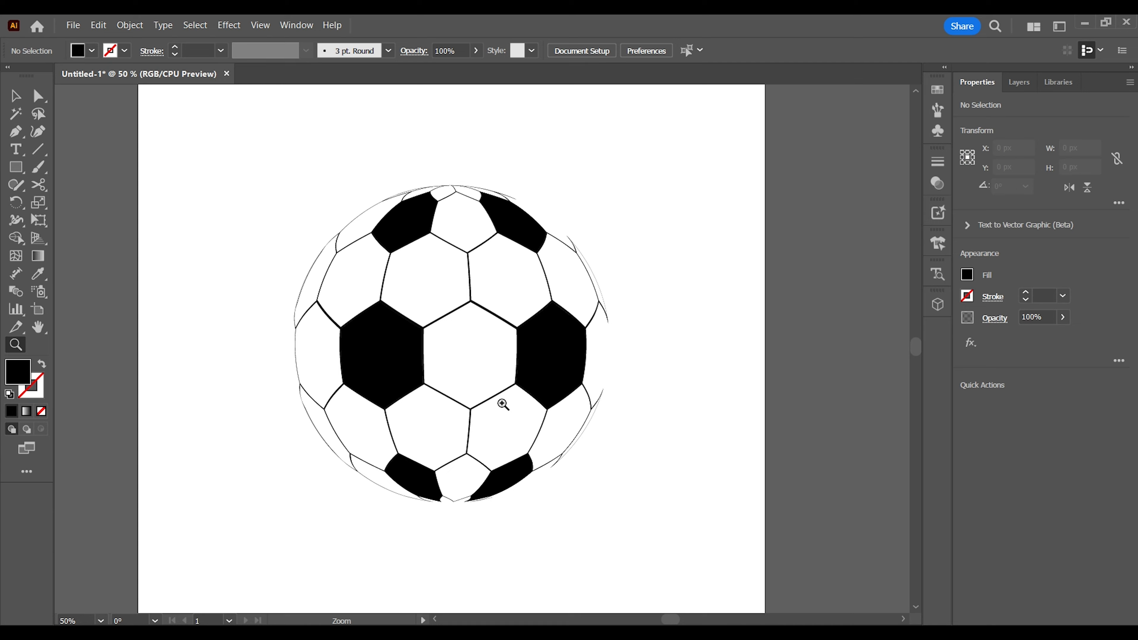
click(502, 403)
drag(503, 382, 585, 424)
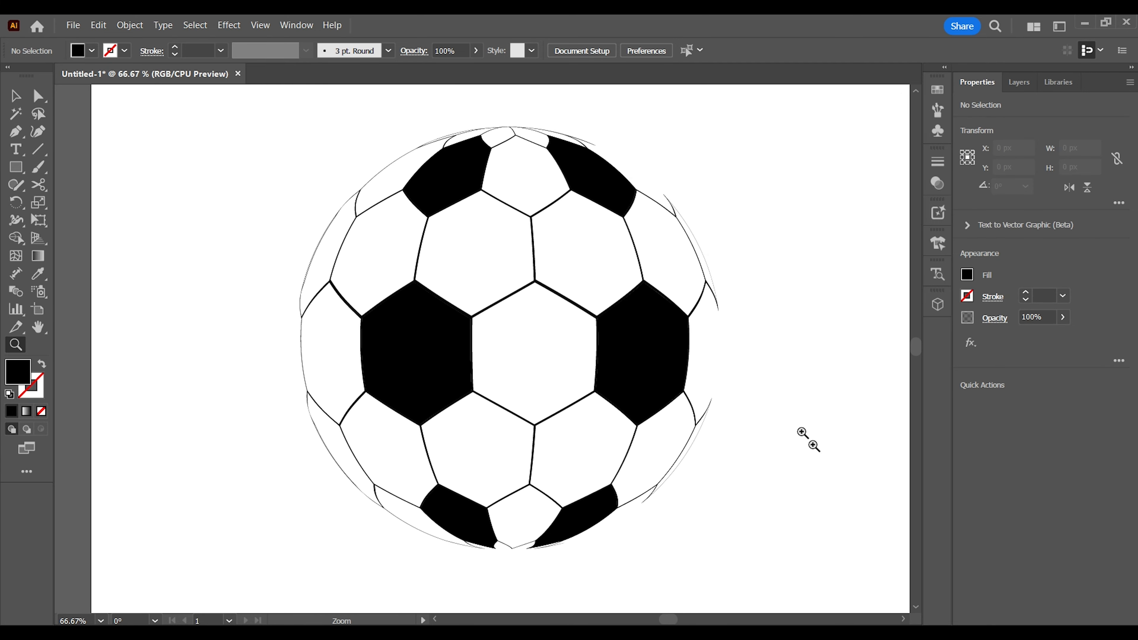
click(310, 330)
click(472, 380)
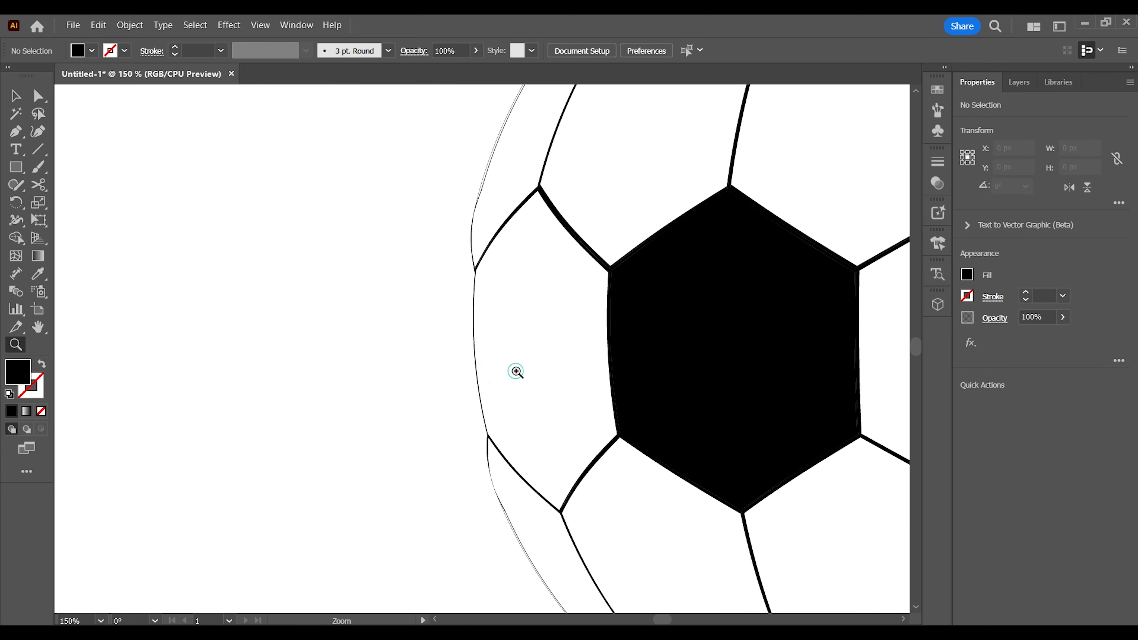
click(516, 371)
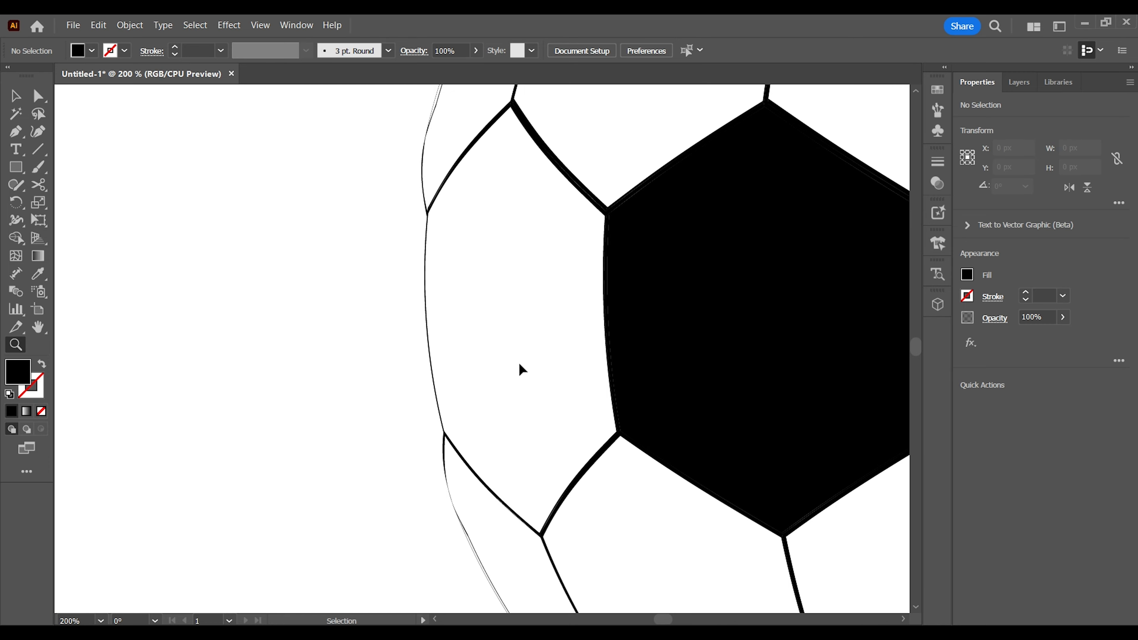
key(ctrl+minus)
key(ctrl+minus)
key(ctrl+minus)
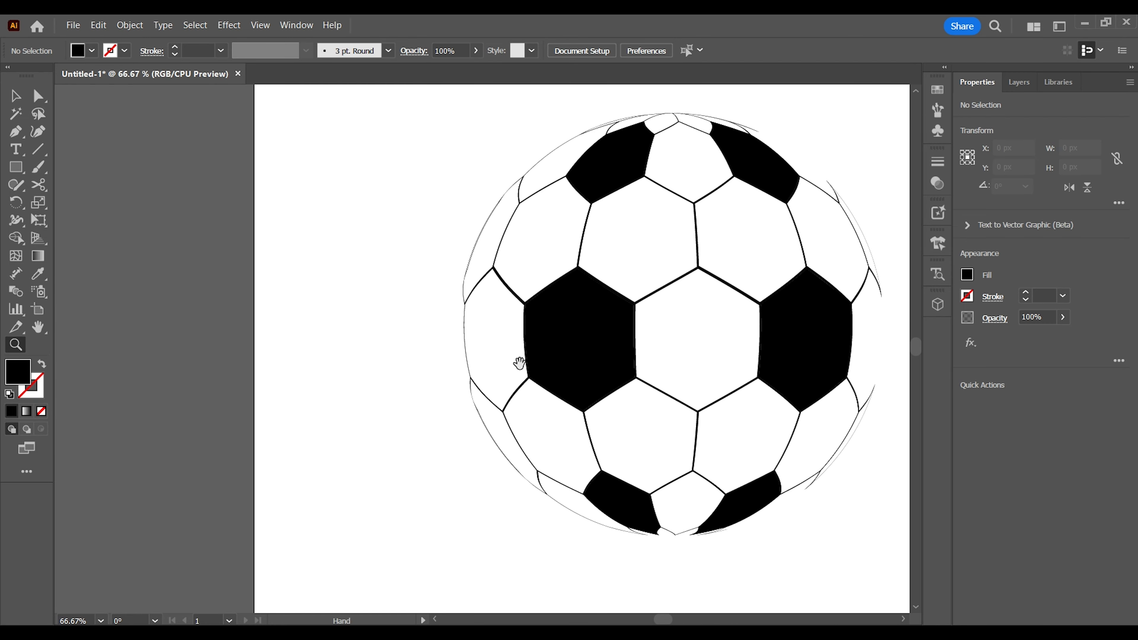
drag(719, 399, 604, 380)
click(764, 350)
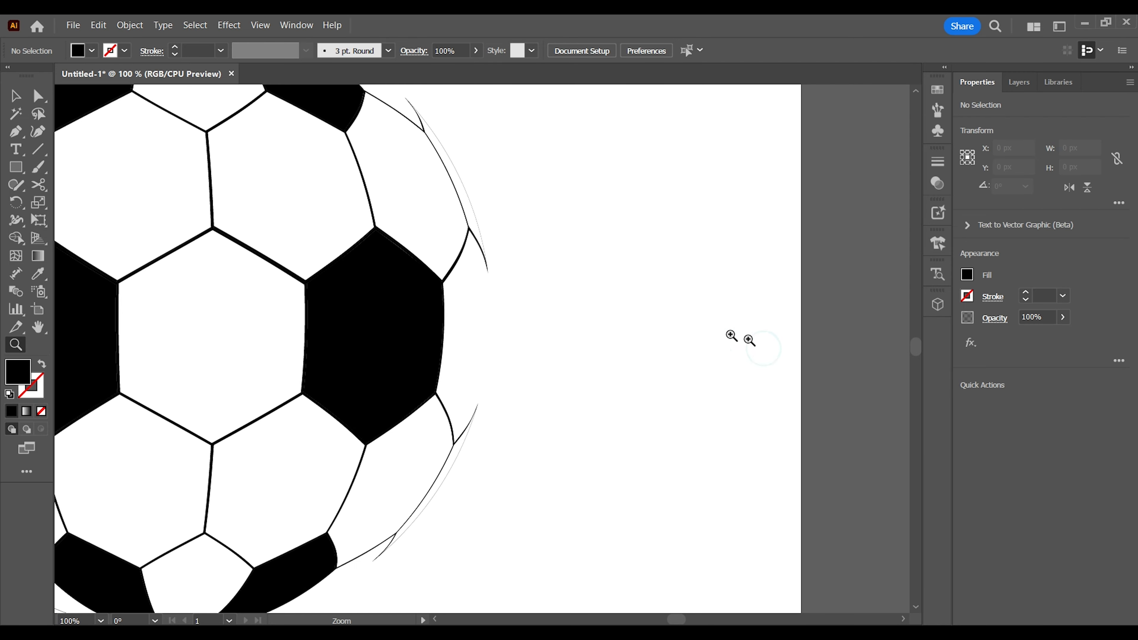
click(473, 341)
click(473, 341)
click(474, 341)
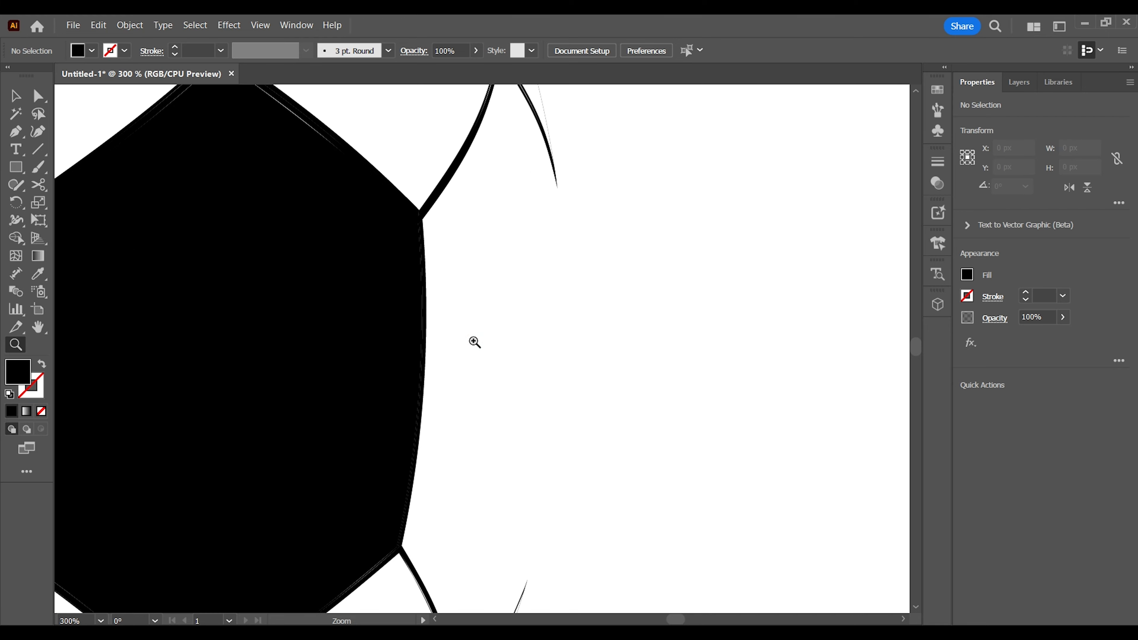
alt+click(474, 341)
alt+click(473, 341)
alt+click(474, 341)
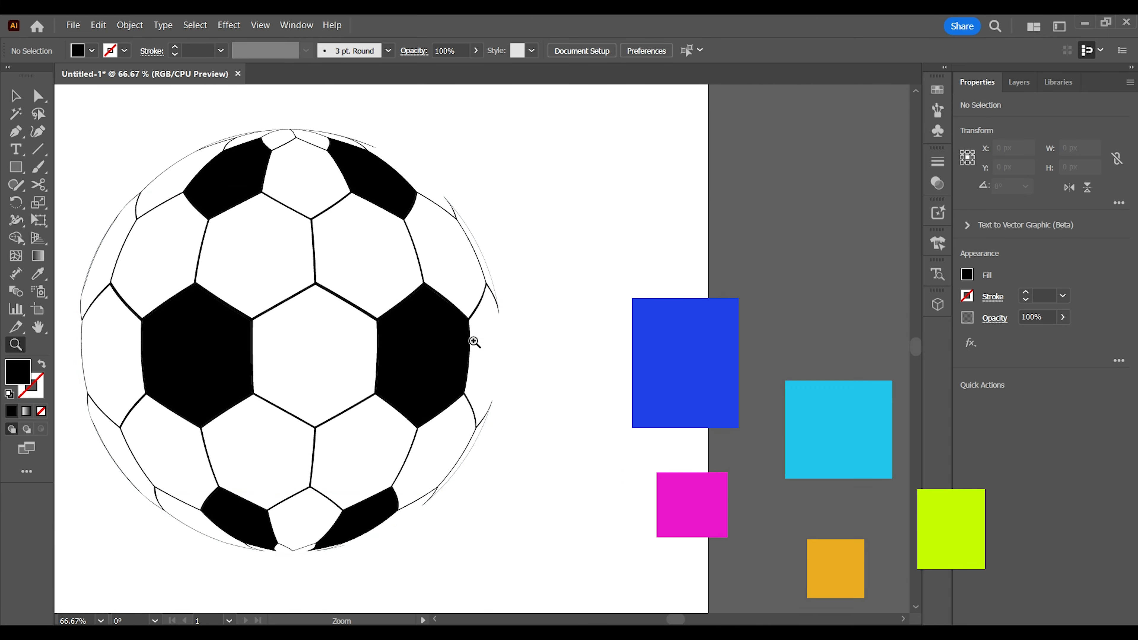
alt+click(473, 341)
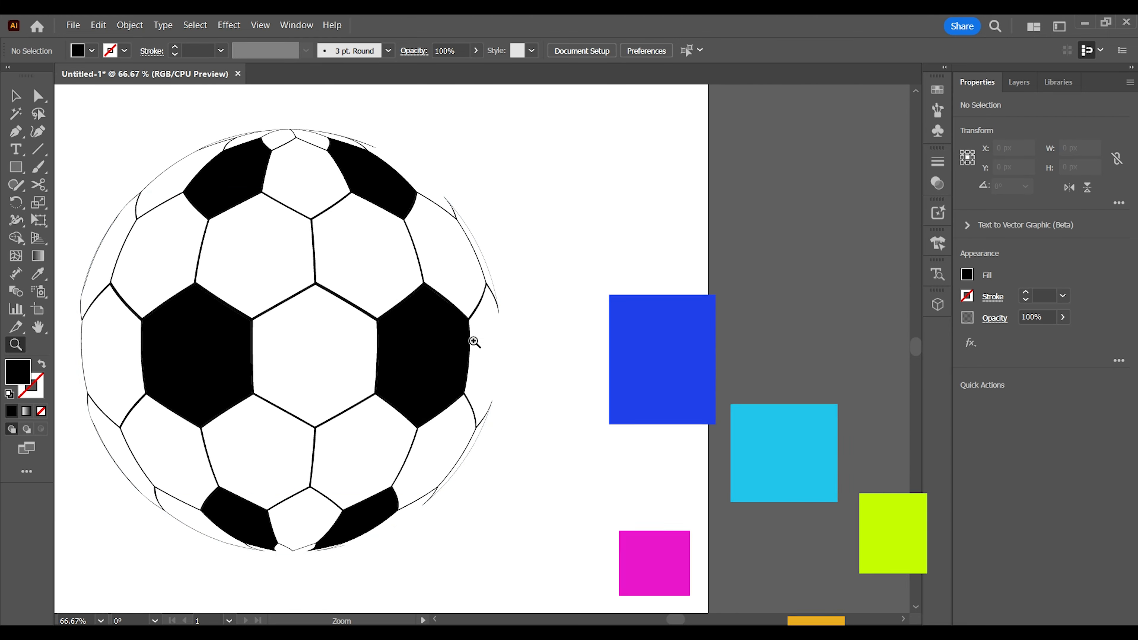
Isolate the football's nested group and move its artwork off the artboard and back.
click(16, 96)
double_click(477, 424)
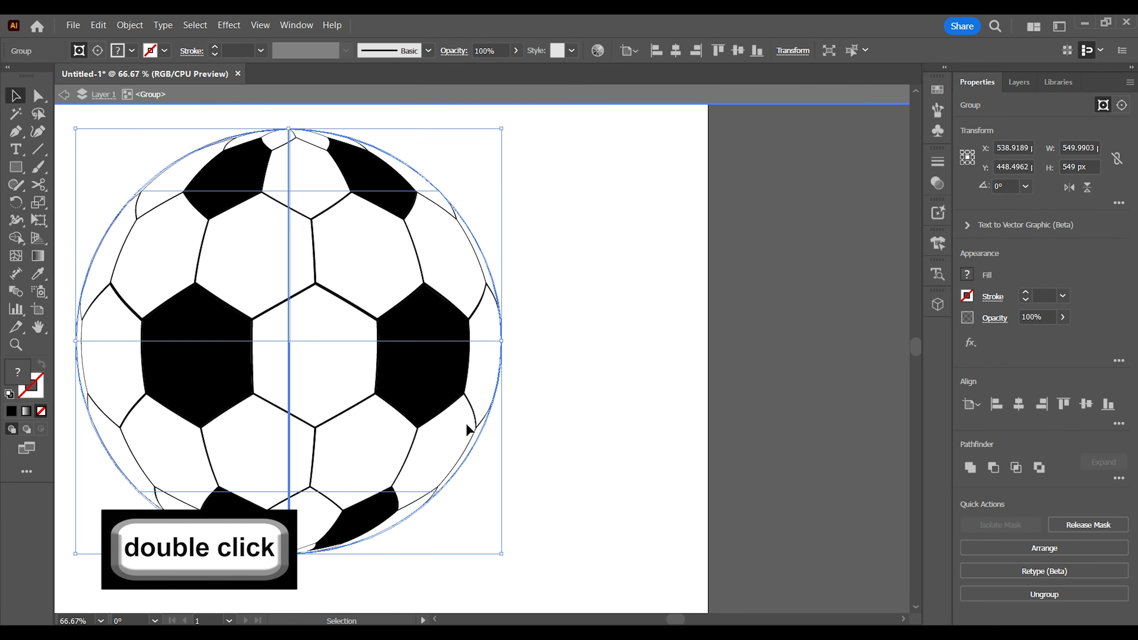
drag(465, 424, 757, 415)
drag(519, 368, 778, 382)
drag(180, 186, 439, 413)
drag(723, 403, 386, 407)
click(543, 397)
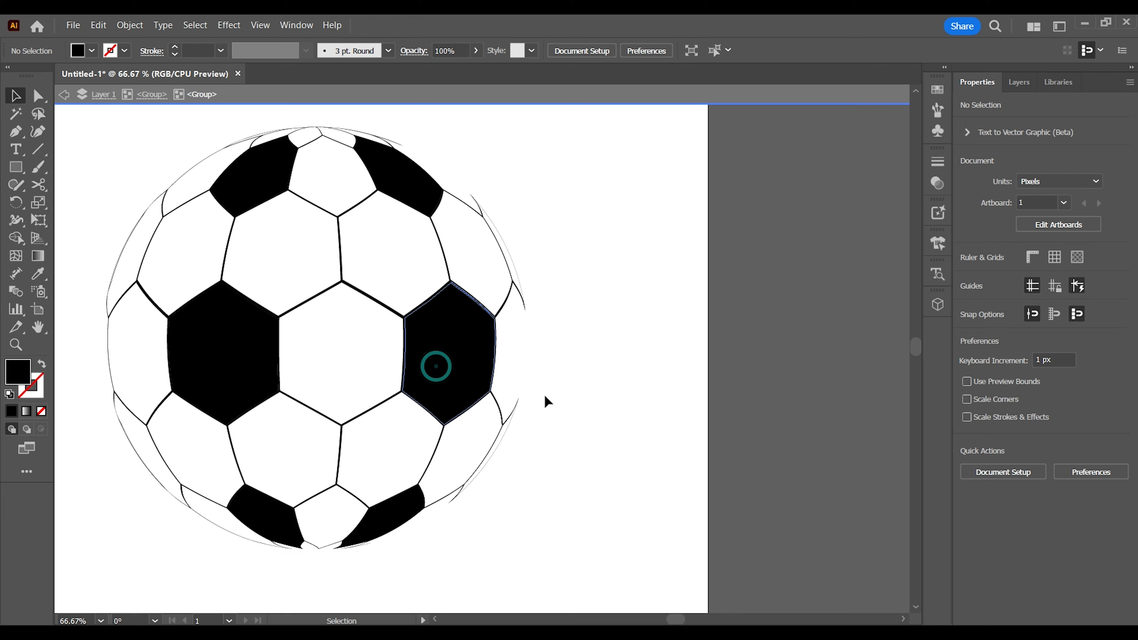
Move the ball artwork aside within the nested group to check for leftover pieces, return it and exit isolation.
double_click(472, 386)
drag(89, 145, 385, 522)
click(384, 517)
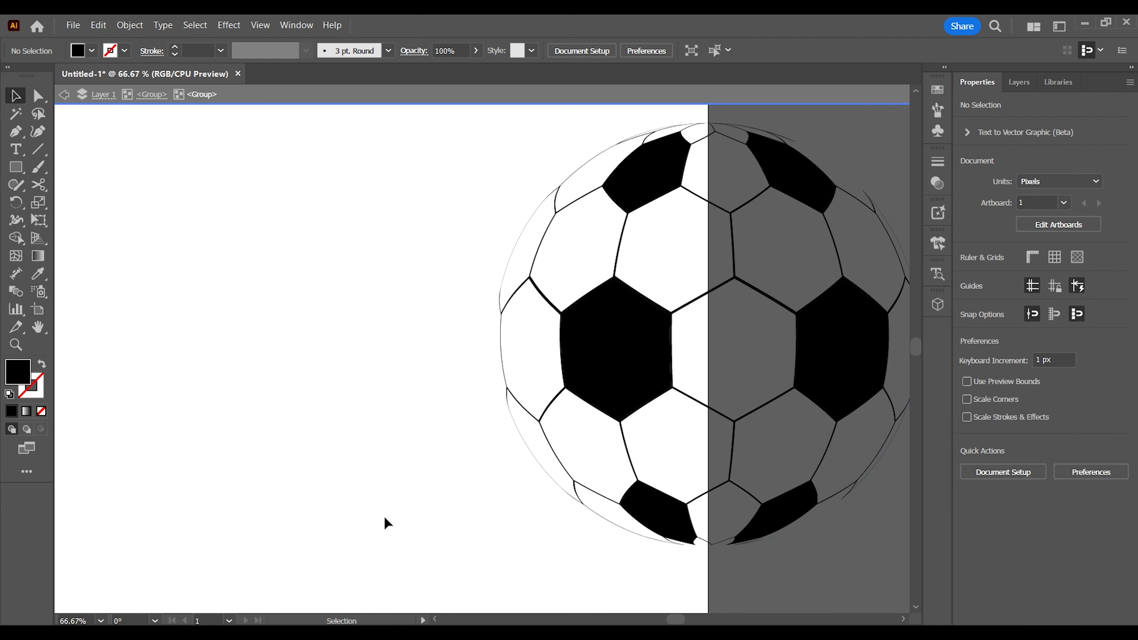
drag(622, 376, 216, 373)
click(541, 308)
click(64, 94)
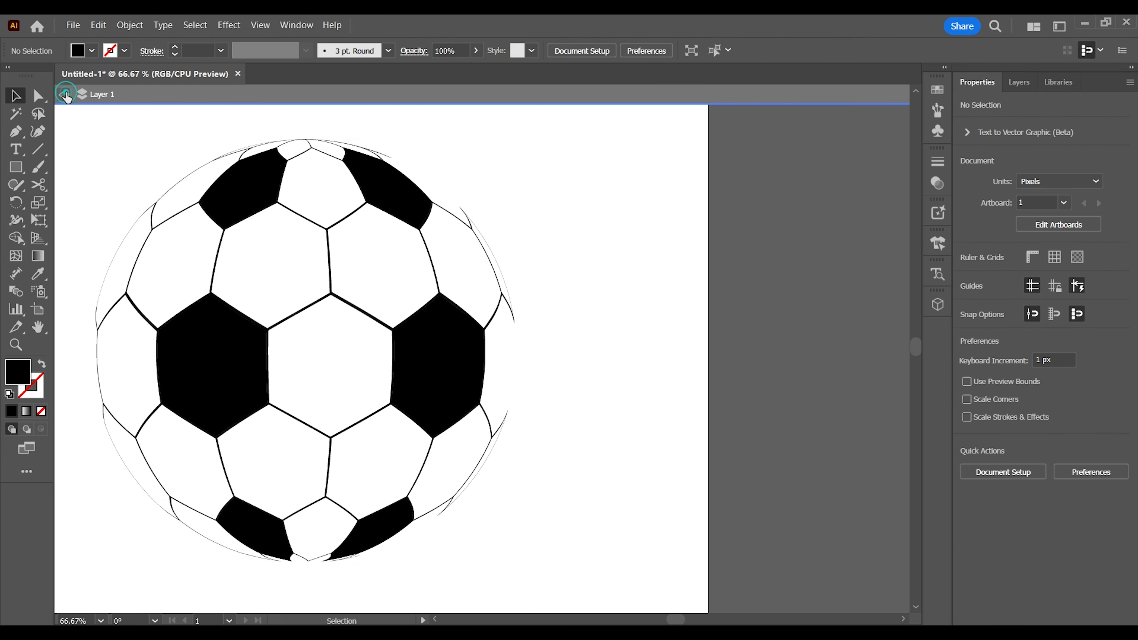
click(64, 94)
Move the whole football slightly to the right on the artboard and deselect it.
drag(324, 347, 520, 361)
click(657, 389)
click(617, 327)
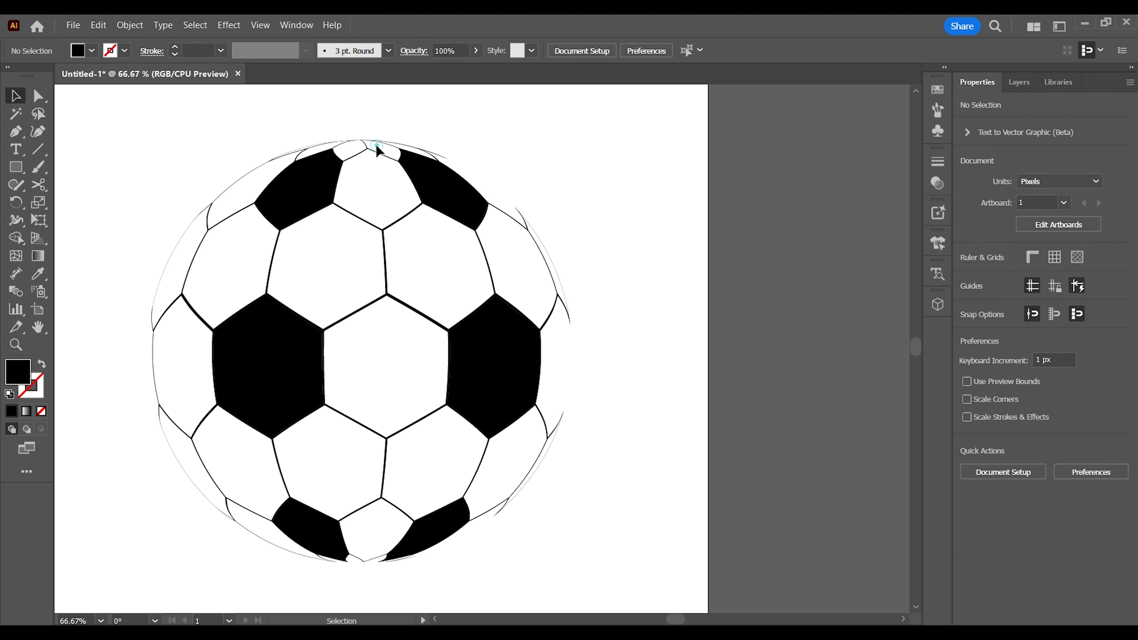
Isolate the football's nested group and delete the empty clip groups along the ball's upper-right edge.
click(436, 184)
double_click(437, 184)
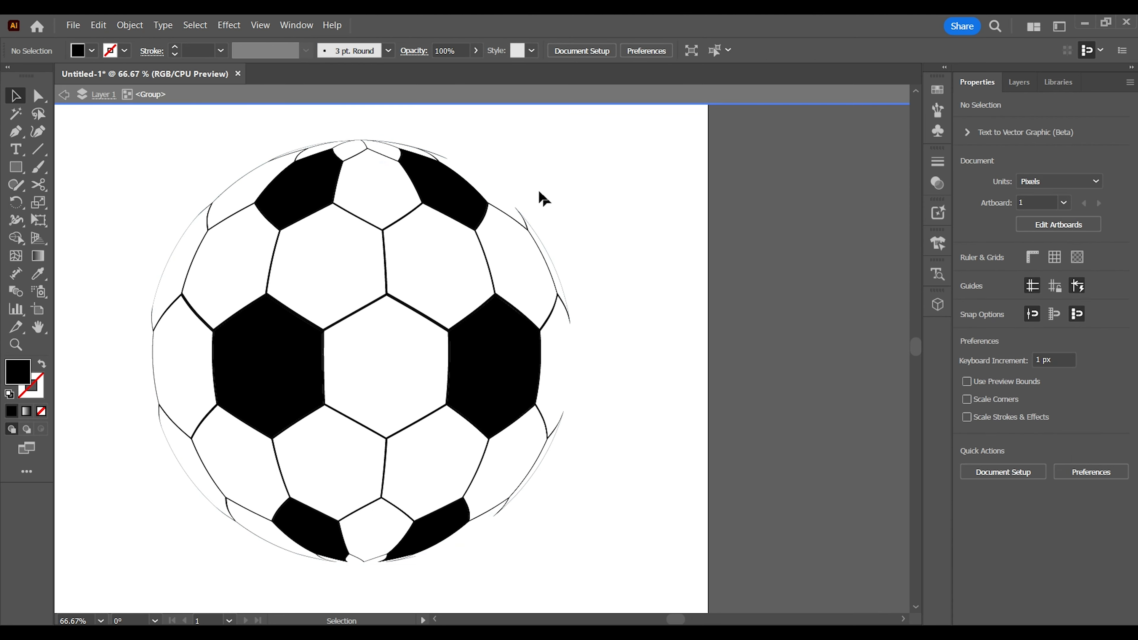
double_click(467, 151)
click(469, 151)
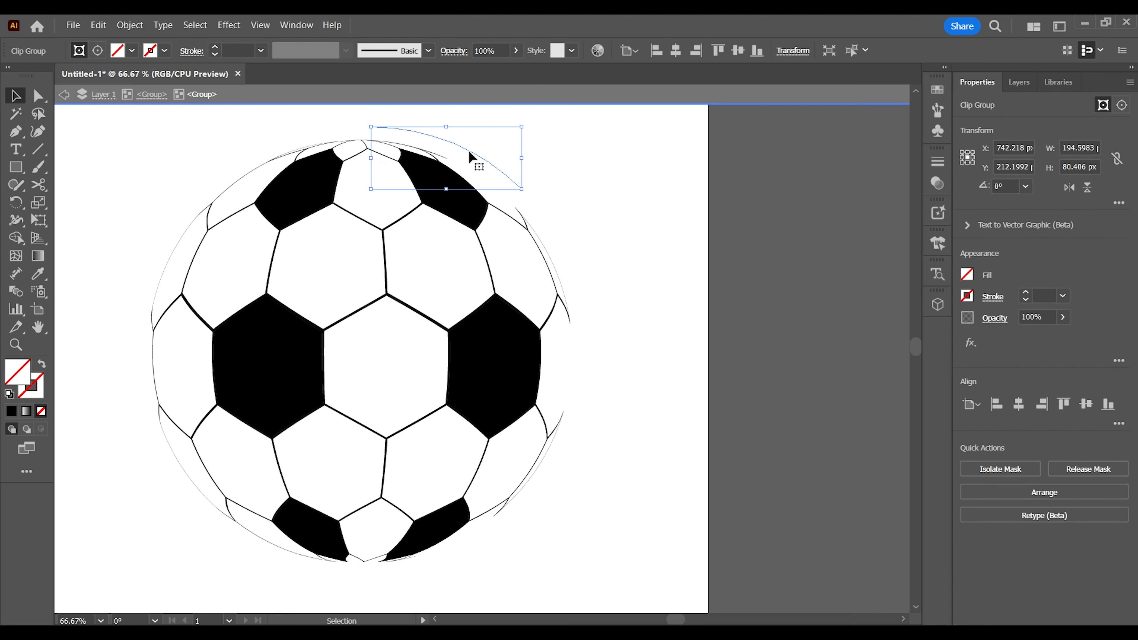
key(Delete)
click(522, 187)
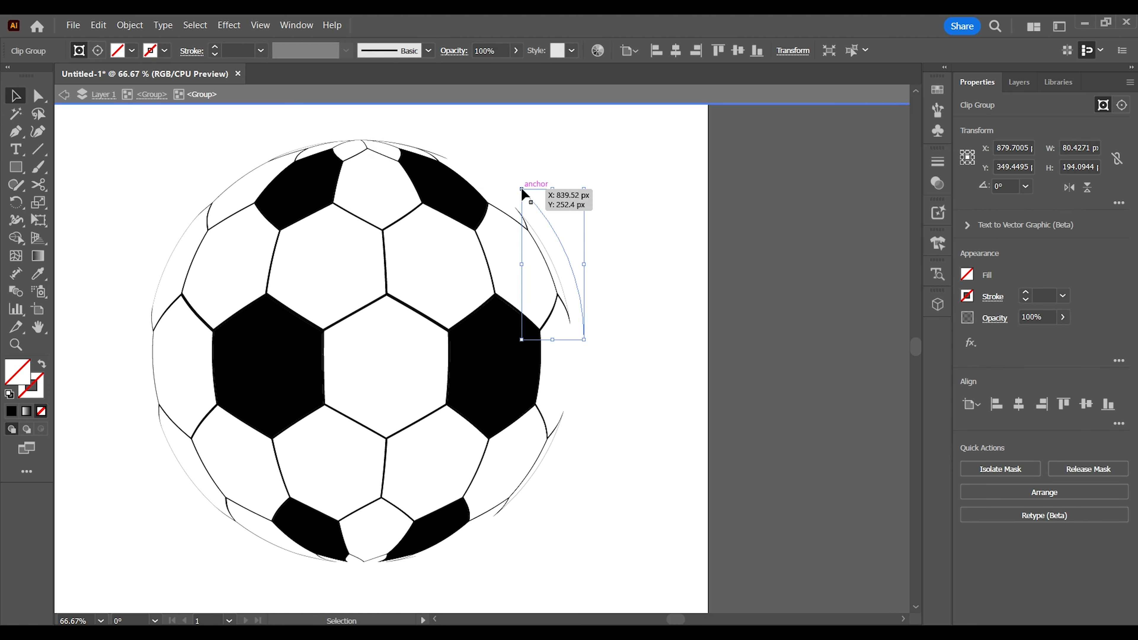
key(Delete)
click(483, 158)
key(Delete)
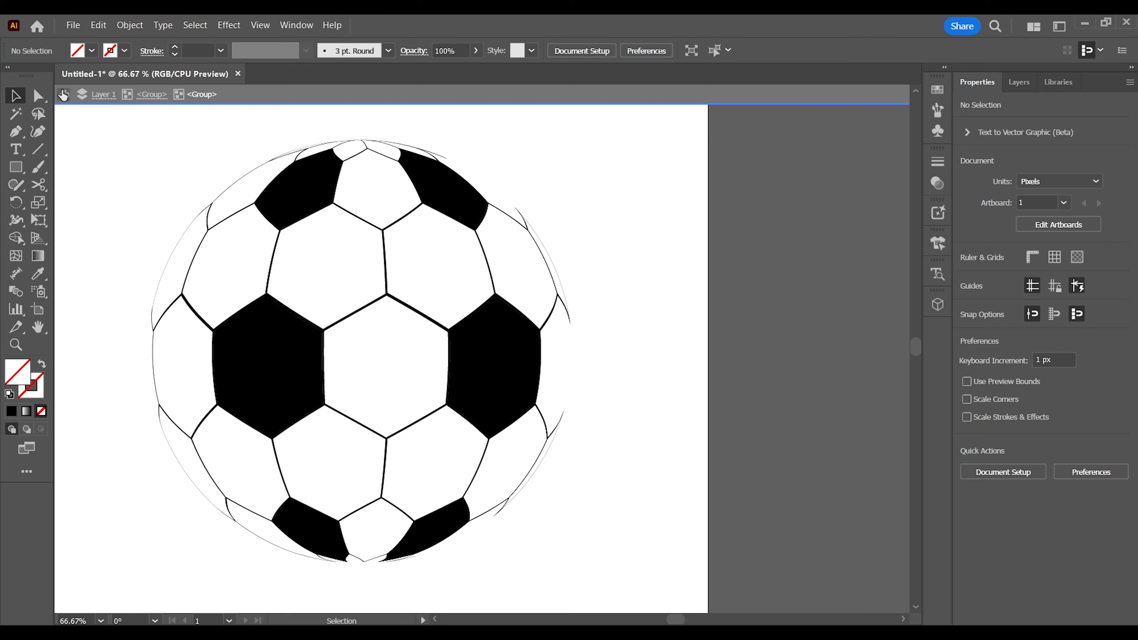
click(64, 98)
Check the whole football's selection outline and isolate its nested group again.
drag(107, 122, 650, 499)
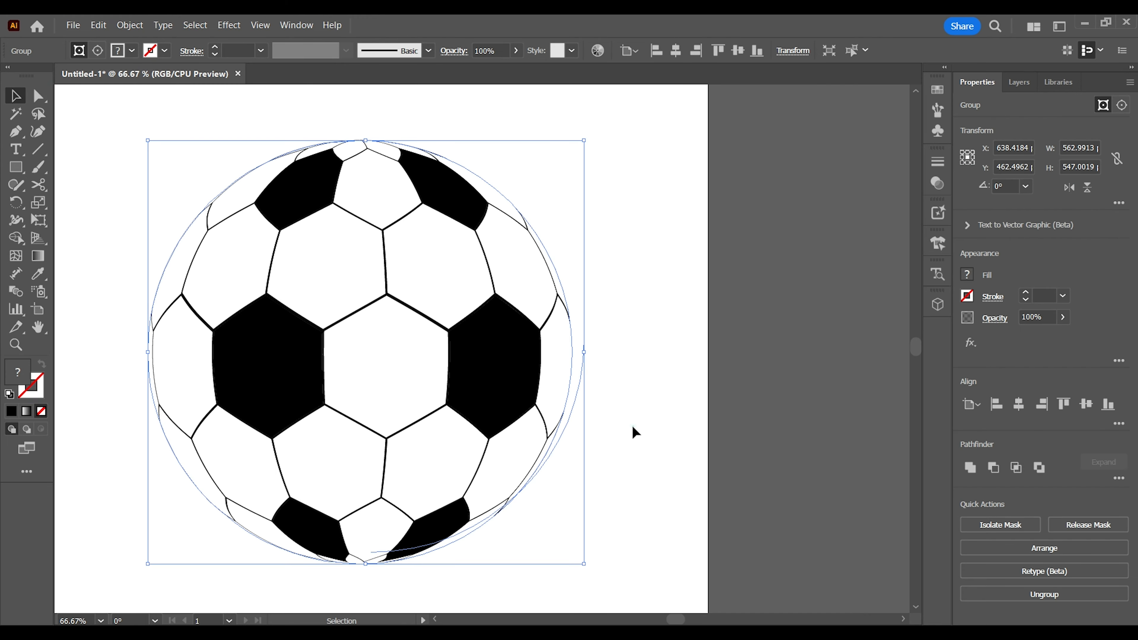
click(544, 361)
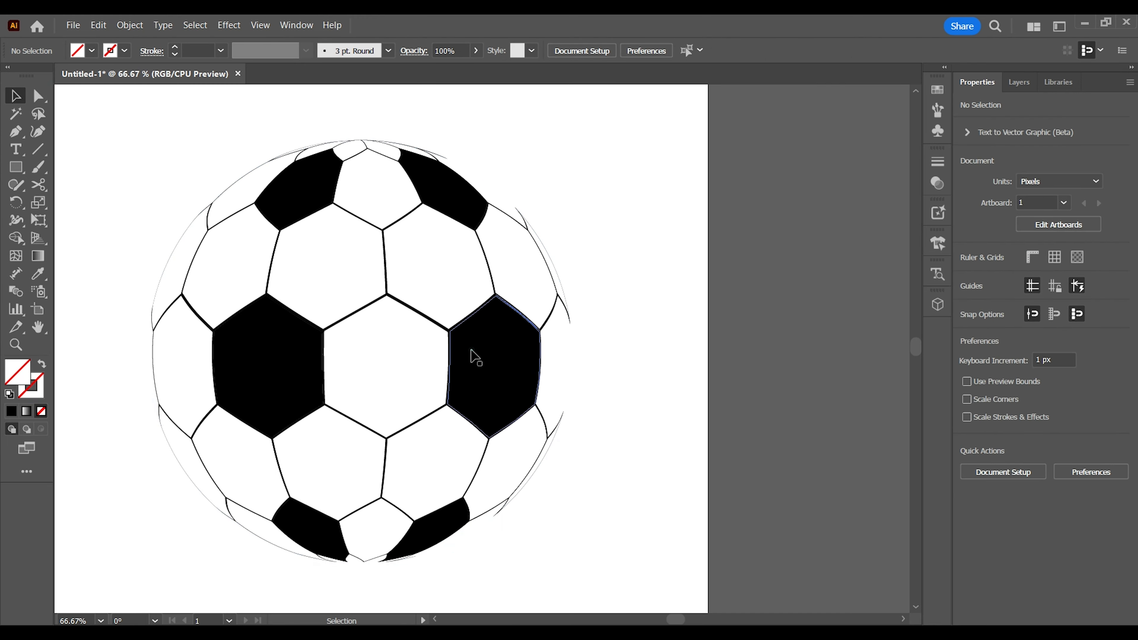
double_click(509, 369)
double_click(503, 359)
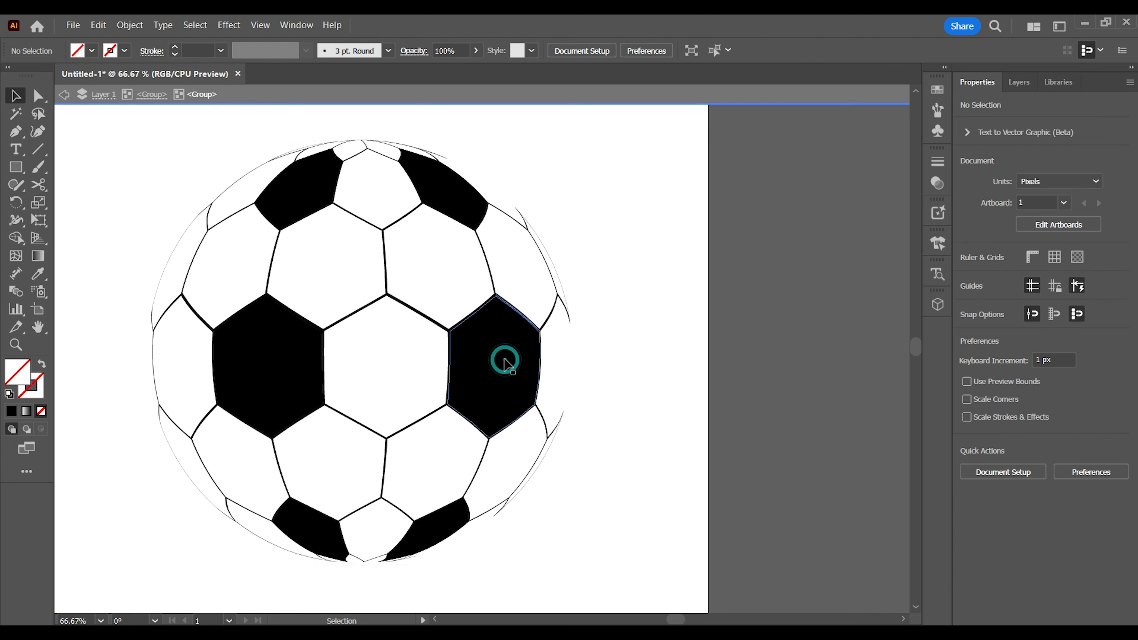
click(574, 398)
click(568, 365)
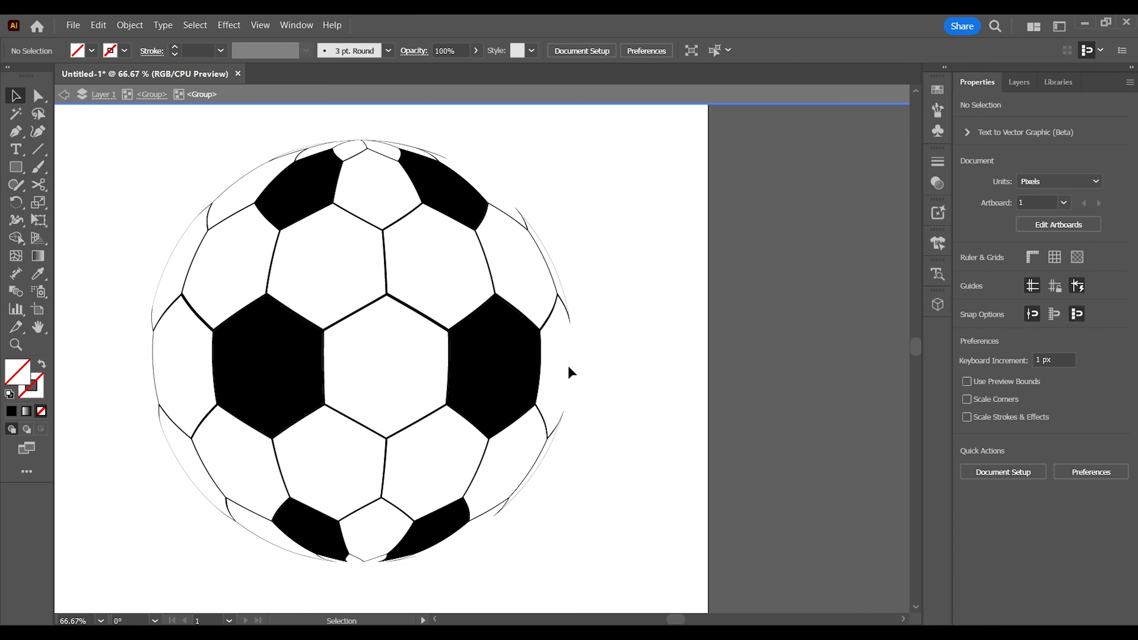
Move the ball's main clip group off the artboard and back.
click(536, 470)
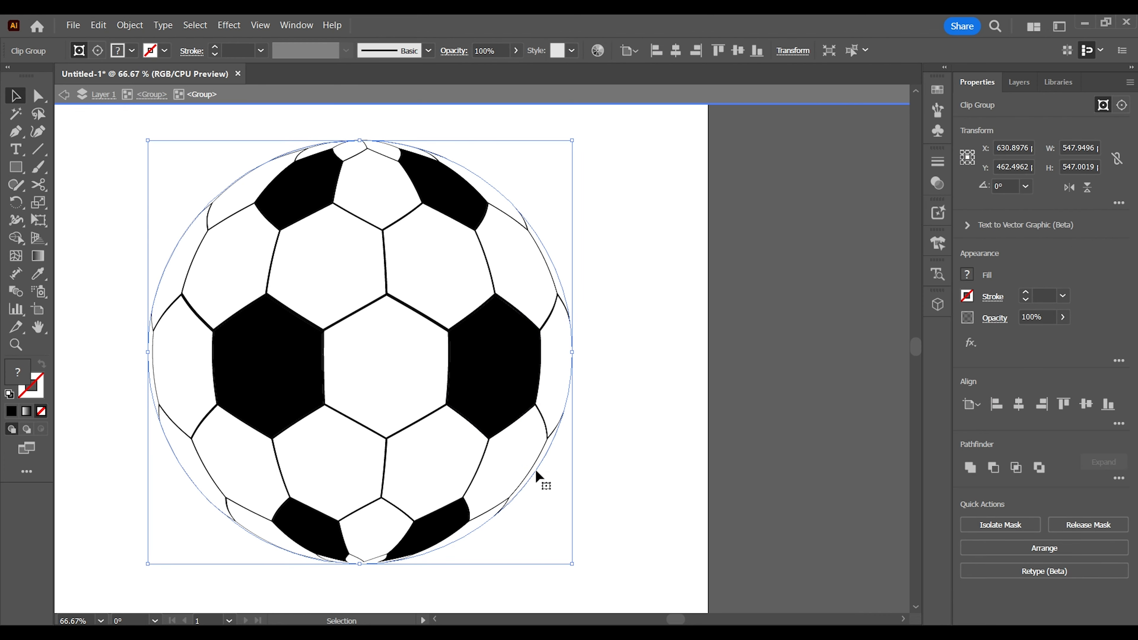
drag(536, 469, 742, 478)
drag(504, 405, 292, 385)
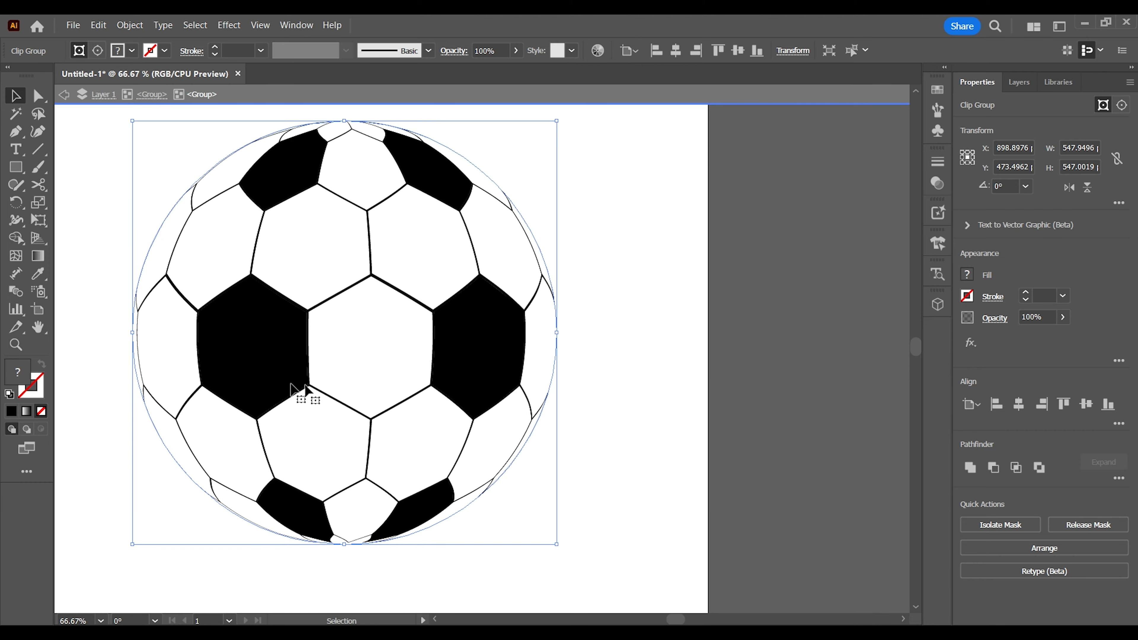
Isolate the pattern group inside the ball's clip group and move the right black hexagon out beyond the ball.
click(623, 458)
click(541, 428)
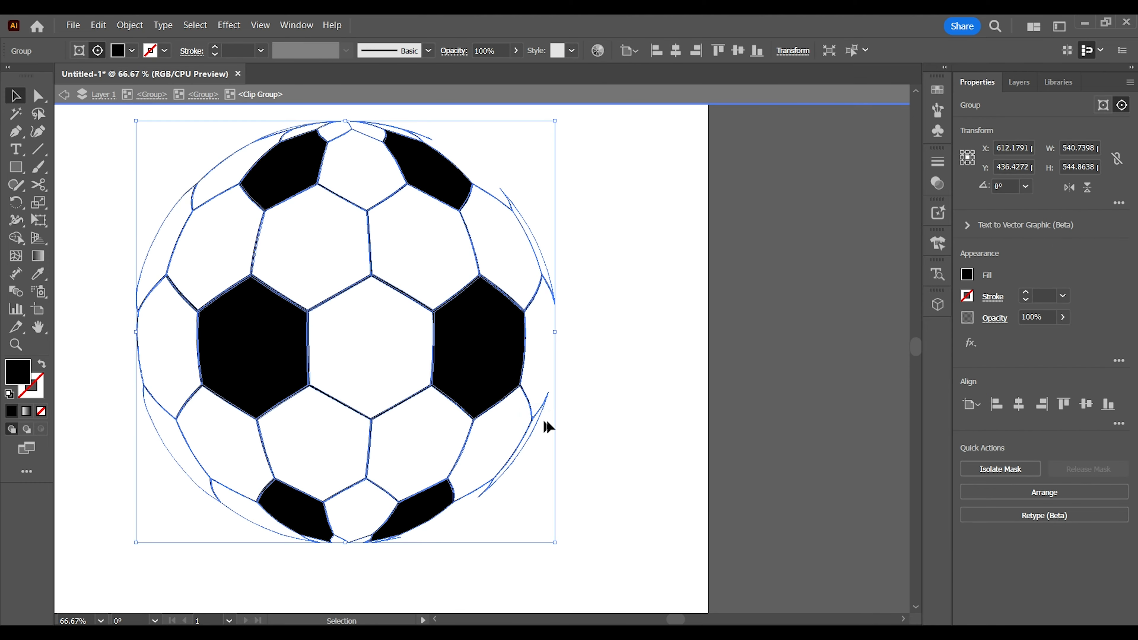
double_click(546, 300)
drag(483, 330, 741, 335)
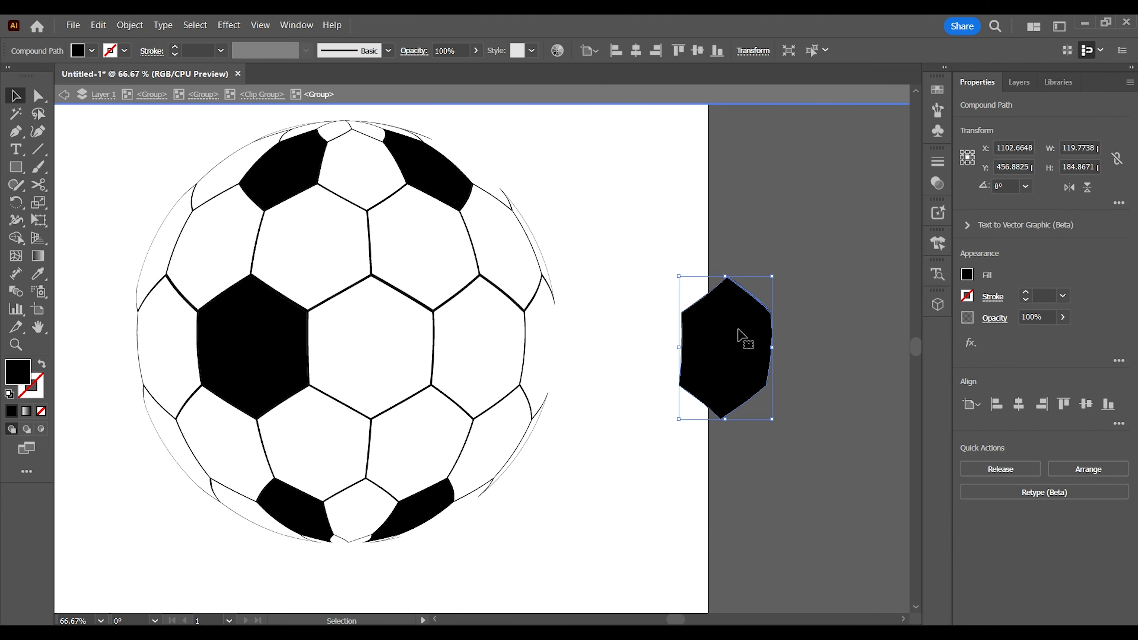
Undo the right black hexagon's move and leave isolation mode completely.
key(ctrl+z)
click(740, 344)
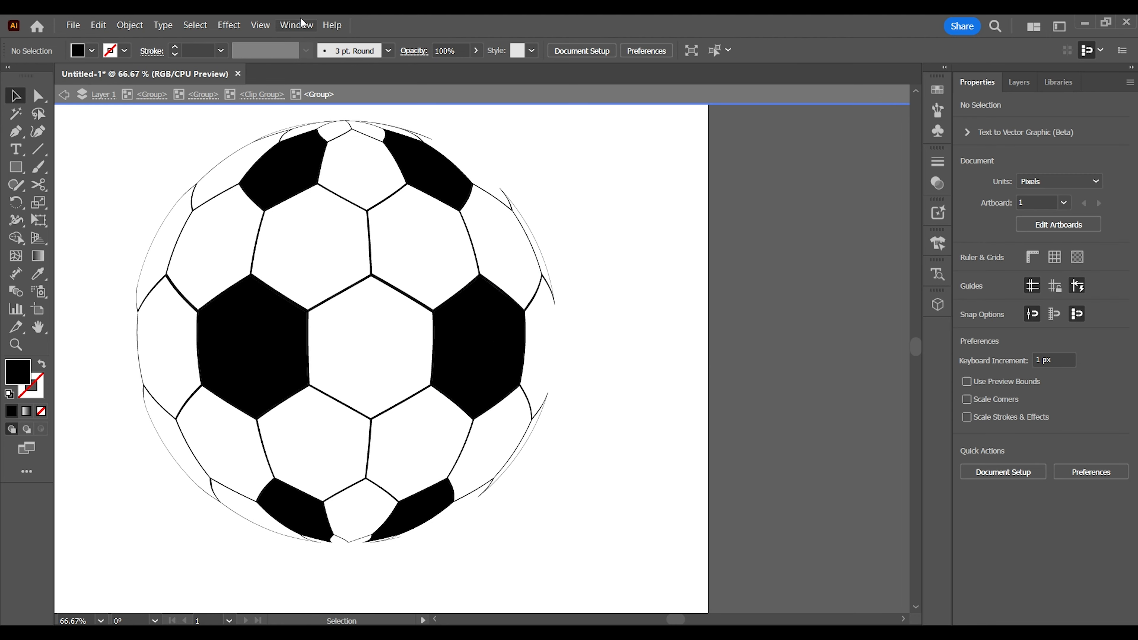
click(64, 95)
click(64, 95)
click(64, 95)
click(64, 95)
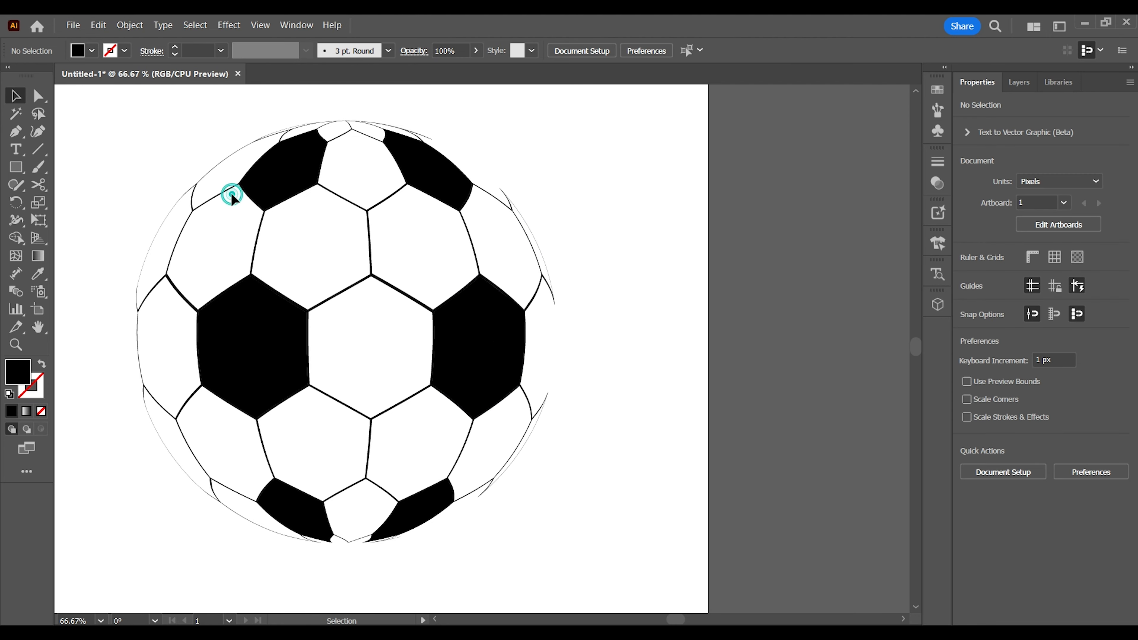
Isolate the ball's nested group, delete the stray arc path beyond its lower-right edge, and leave isolation mode.
double_click(297, 178)
click(64, 96)
click(412, 172)
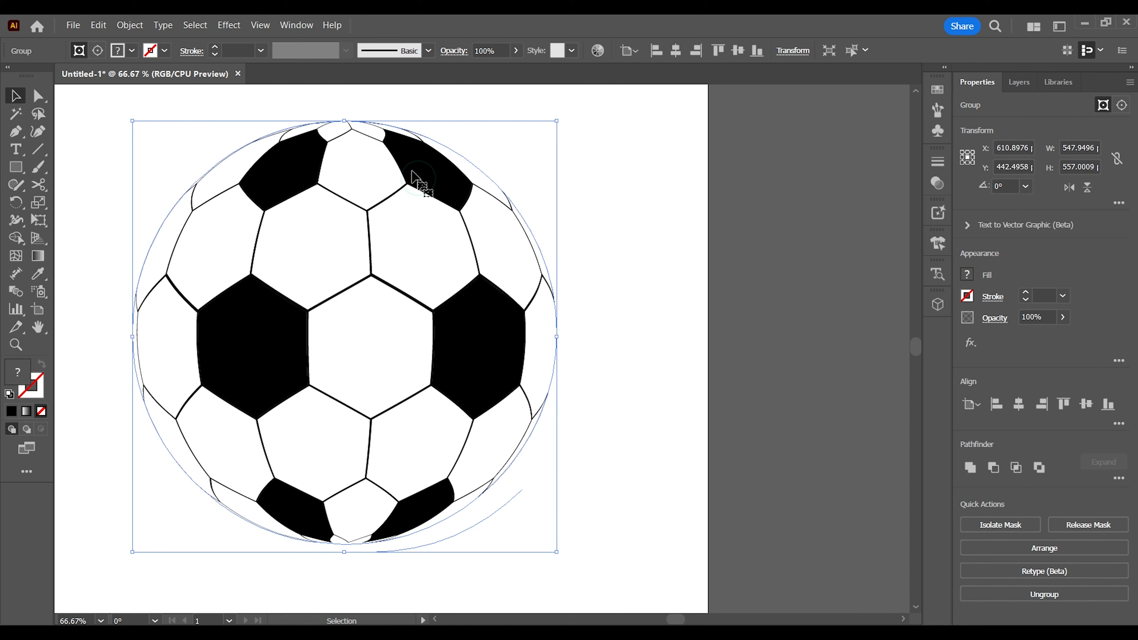
double_click(468, 529)
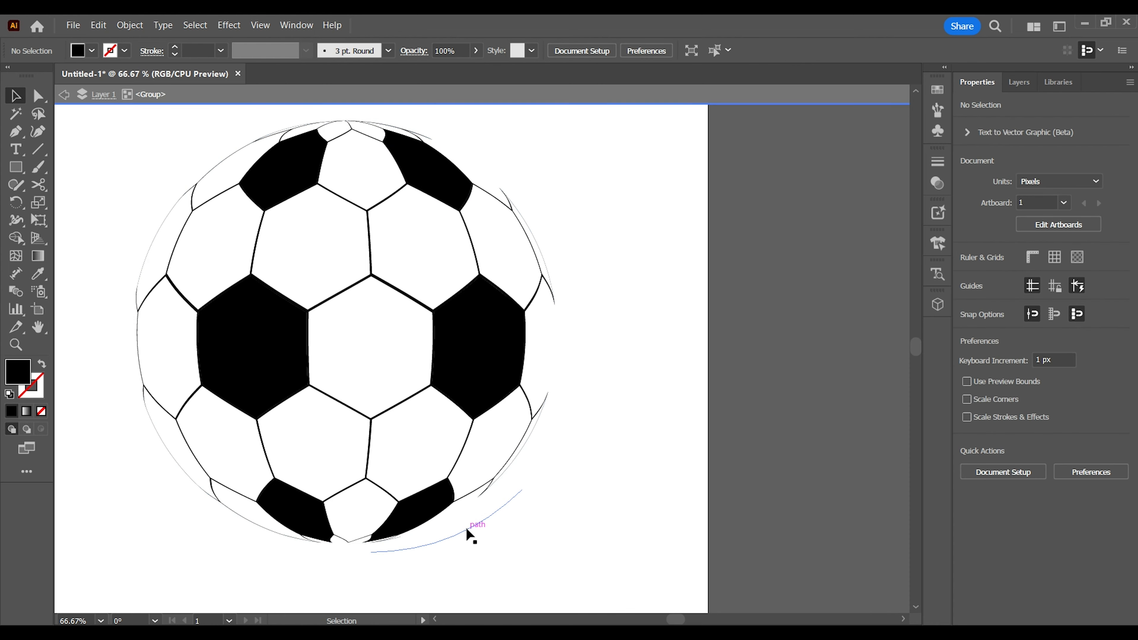
click(465, 528)
key(ctrl+shift+a)
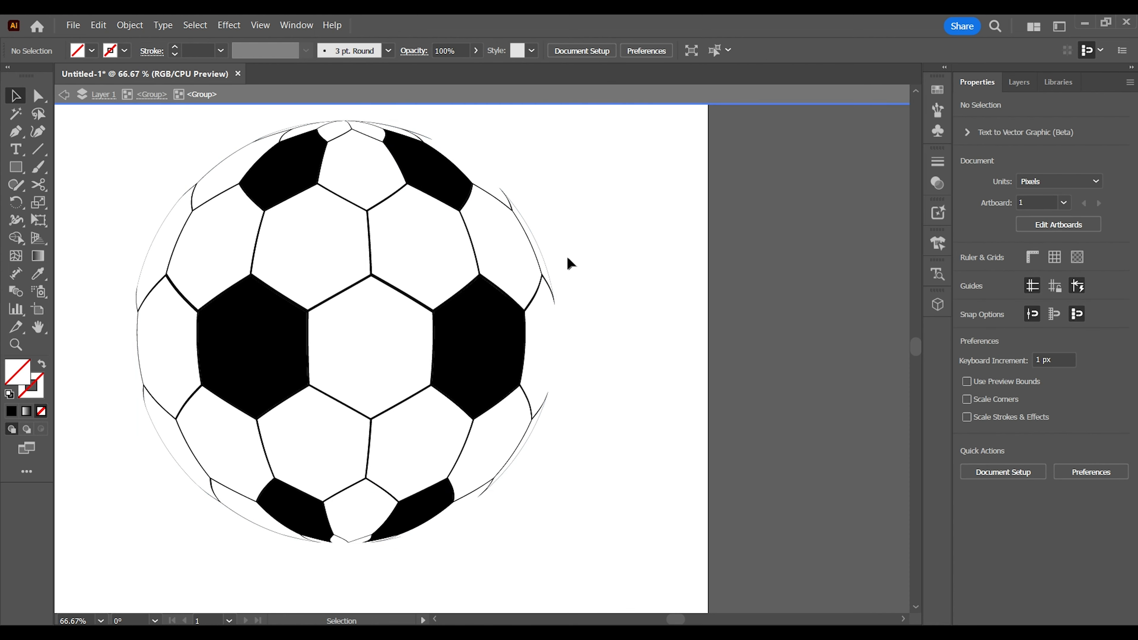
click(68, 95)
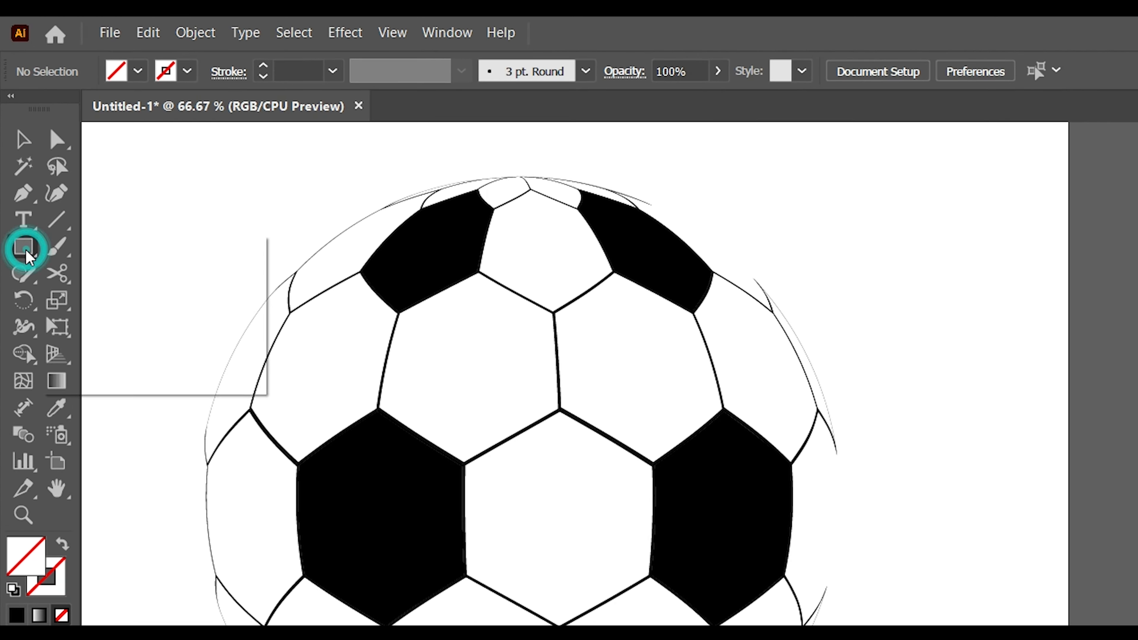
Draw an unfilled circle about 550 px in diameter around the ball and align both objects' centers horizontally and vertically.
drag(28, 255, 111, 304)
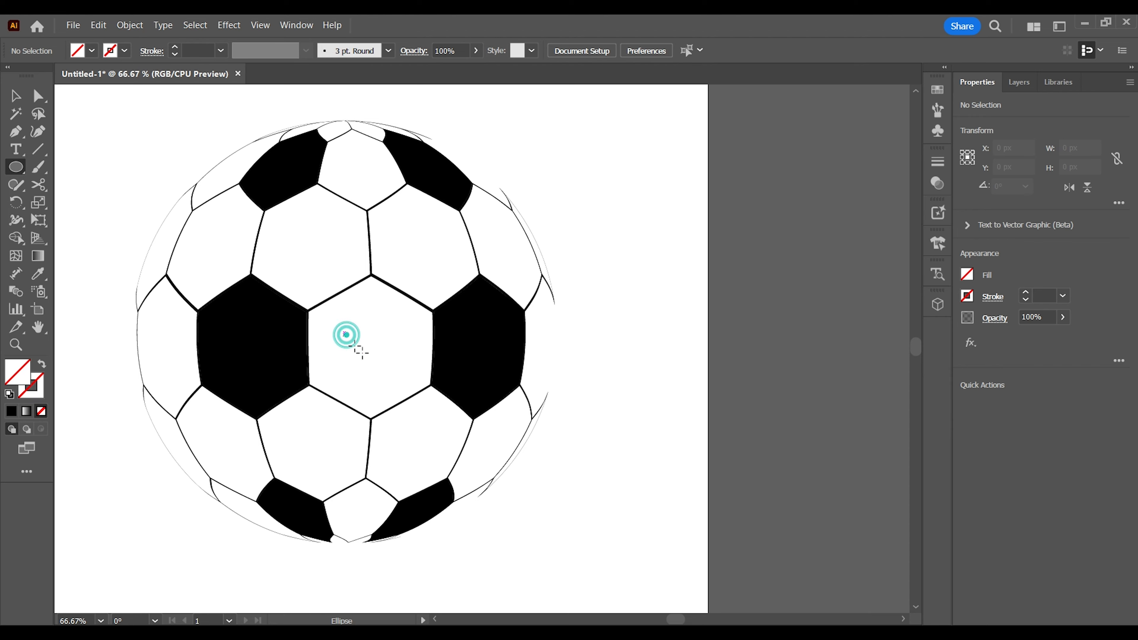
drag(362, 353, 511, 547)
key(v)
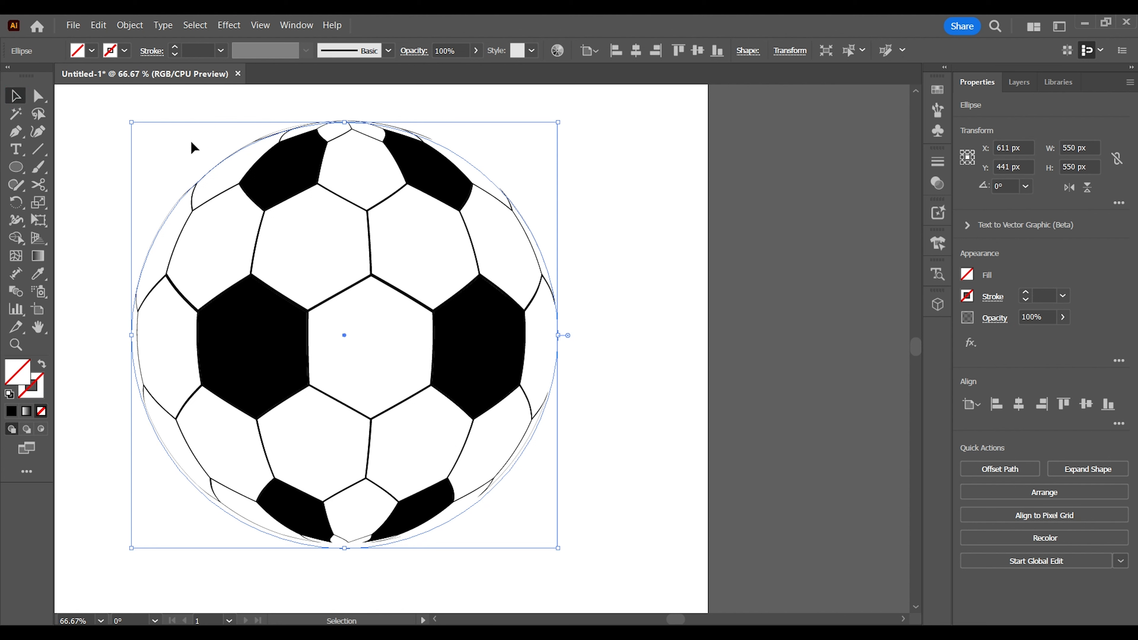
drag(316, 239, 440, 317)
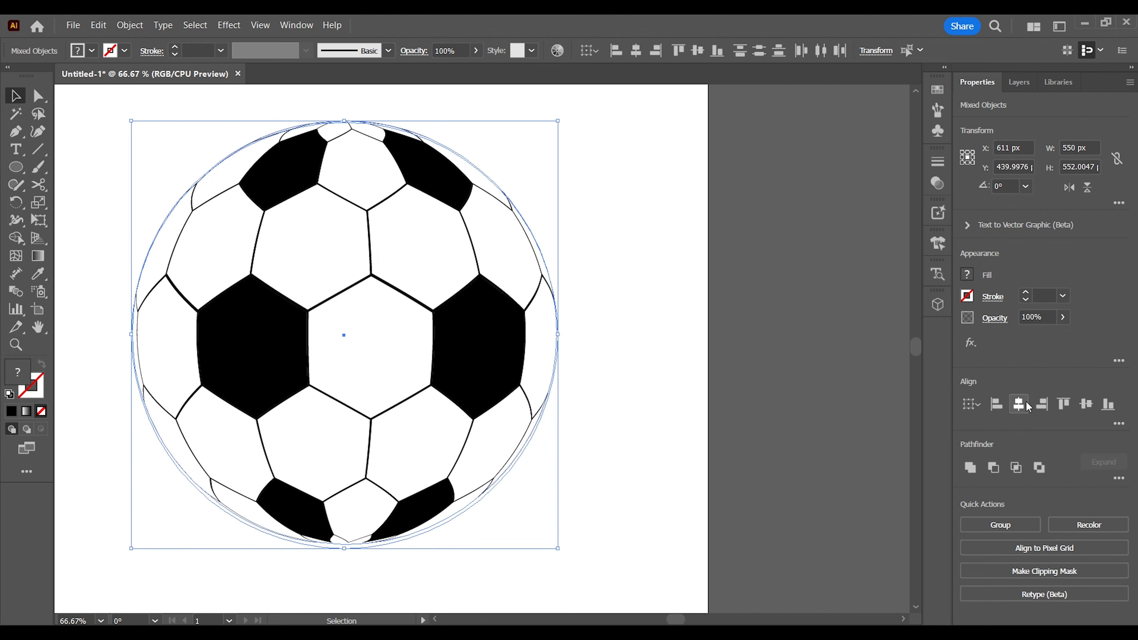
click(1084, 404)
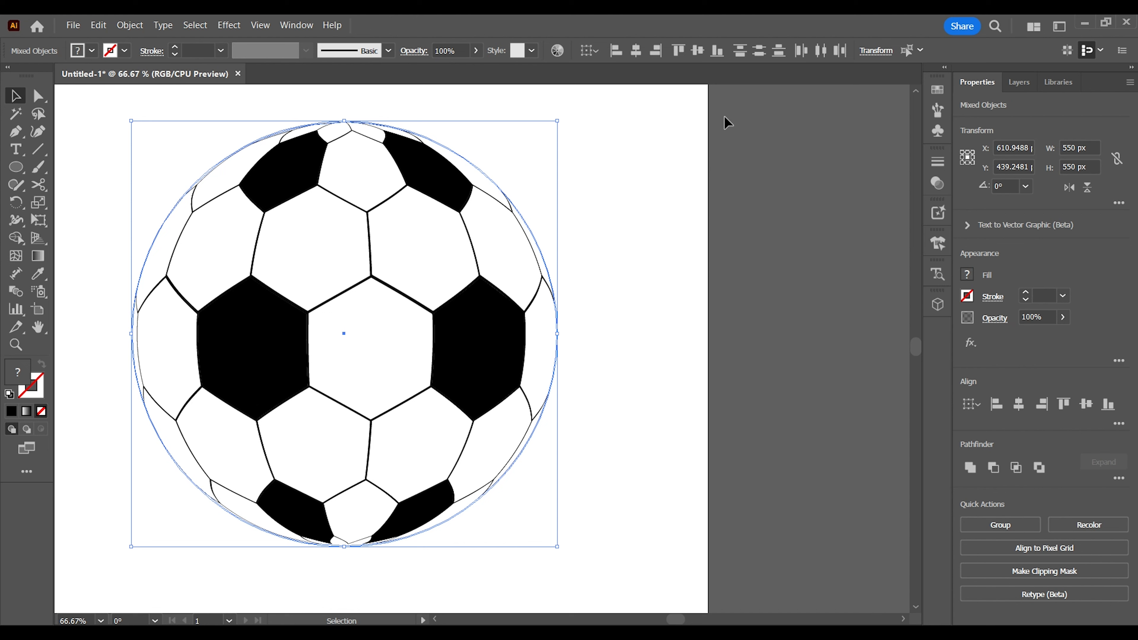
Apply a black stroke to the selected ball and its surrounding circle, and deselect them.
click(125, 52)
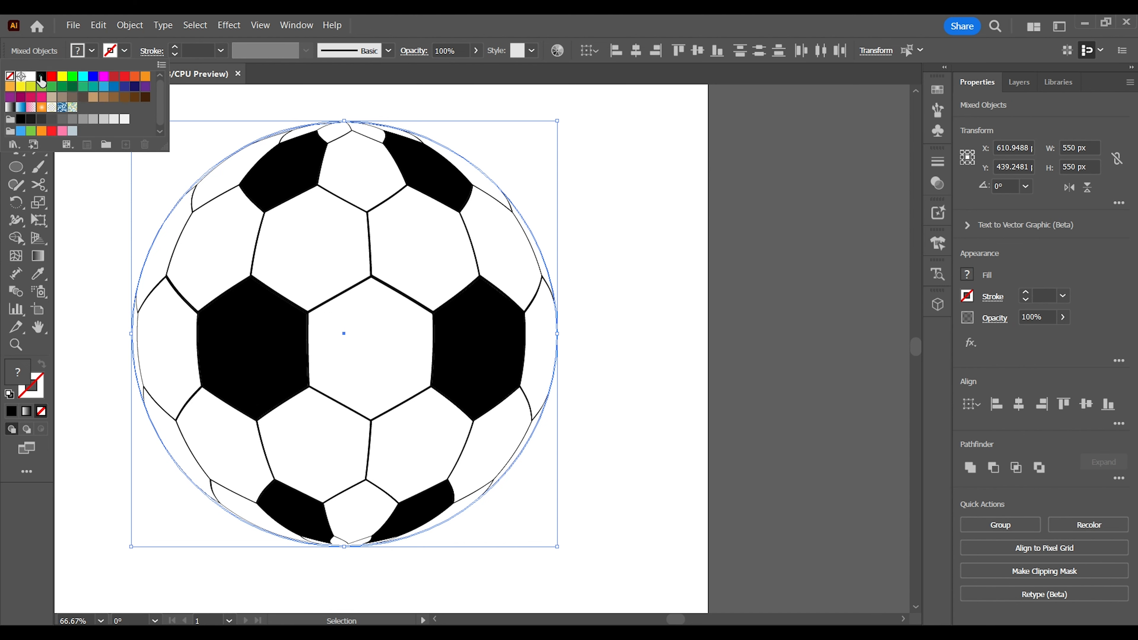
click(42, 77)
click(653, 246)
click(648, 241)
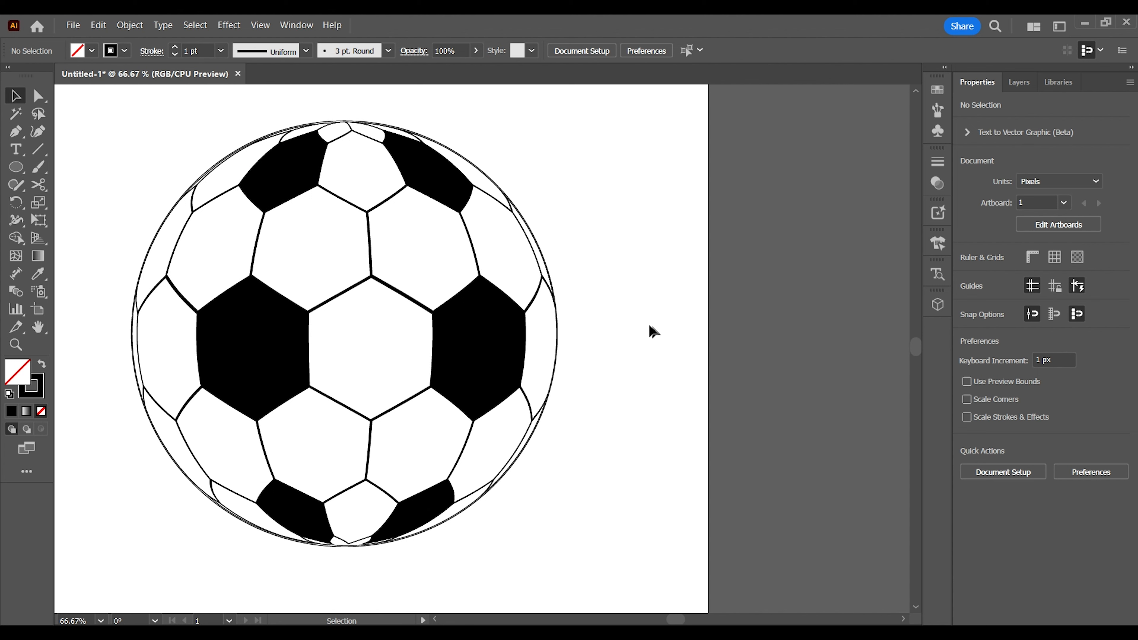
Group the ball with its outline circle and center the group horizontally and vertically on the artboard.
key(ctrl+minus)
key(ctrl+minus)
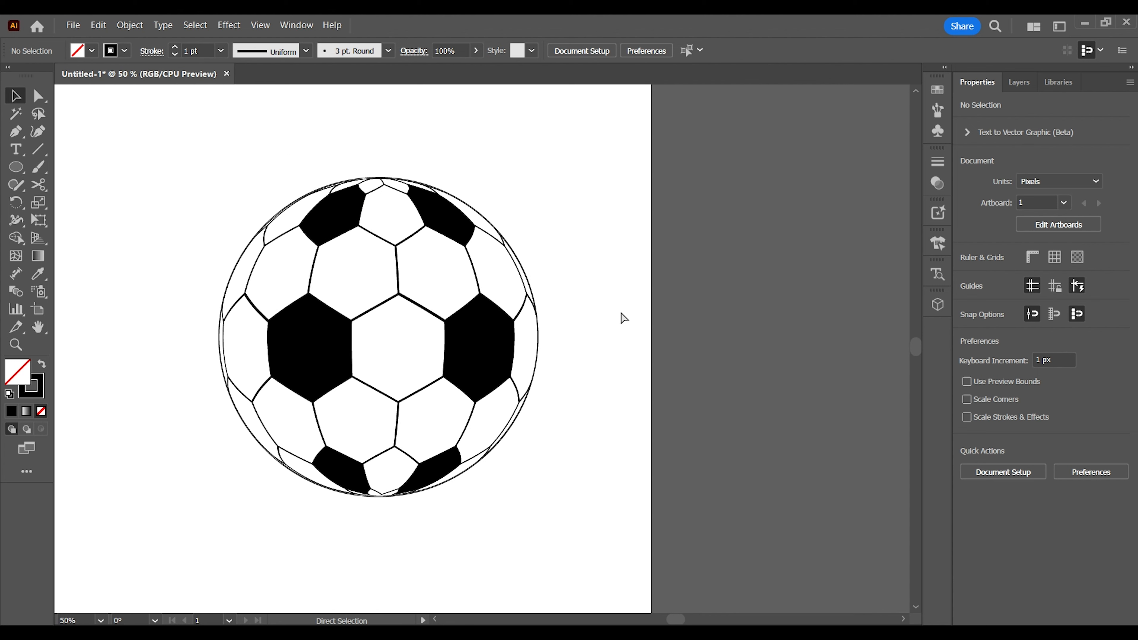
drag(264, 193, 627, 533)
click(970, 520)
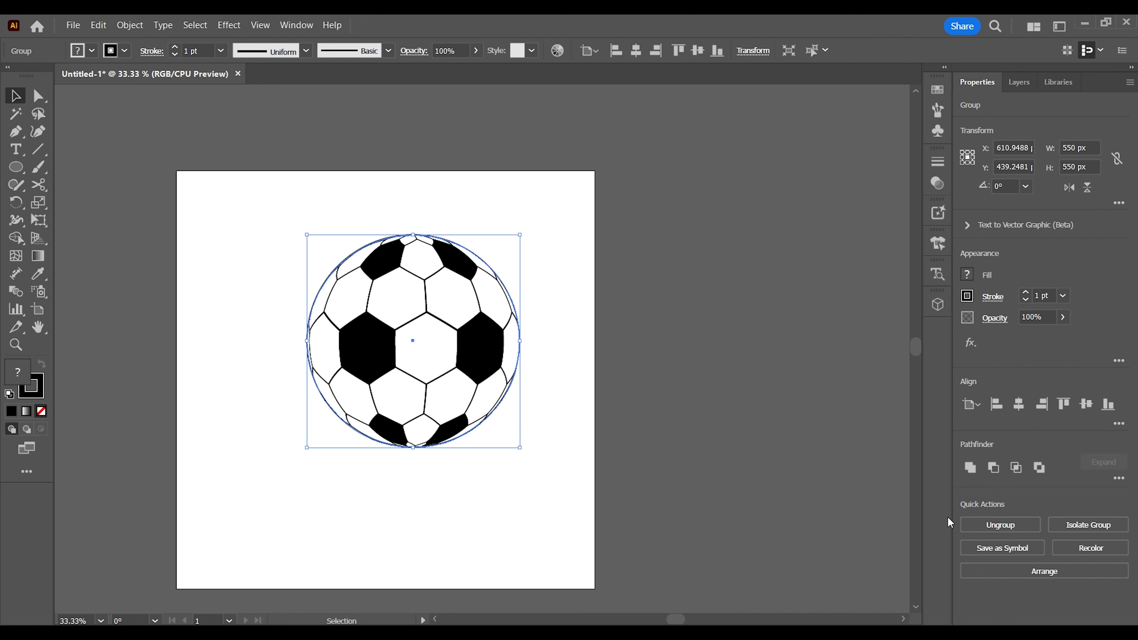
click(1020, 405)
click(1081, 406)
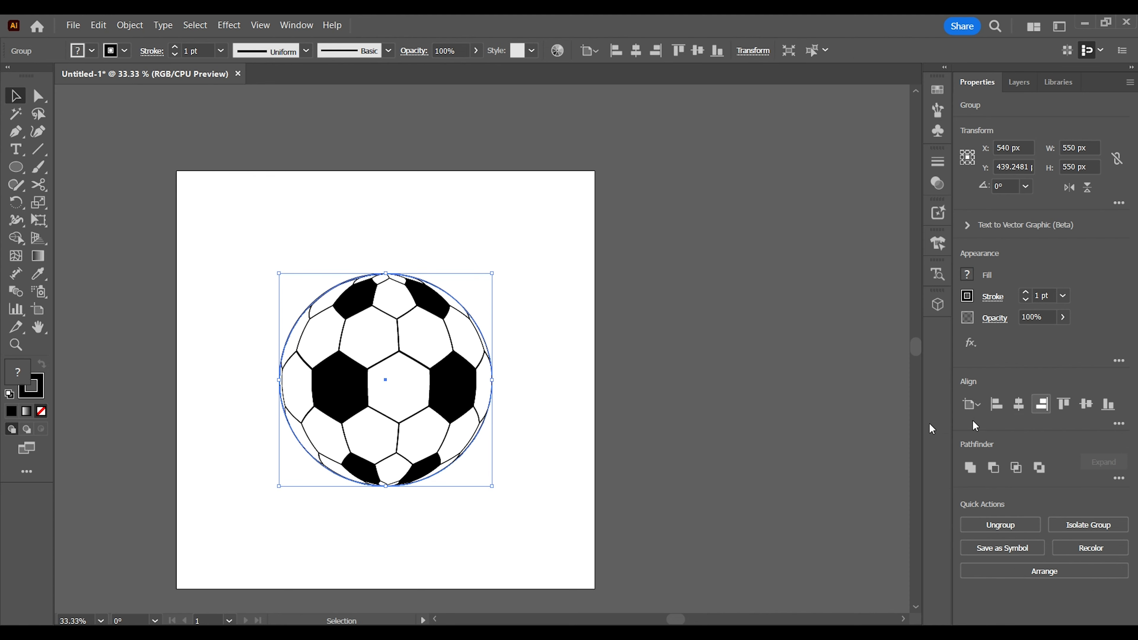
click(583, 484)
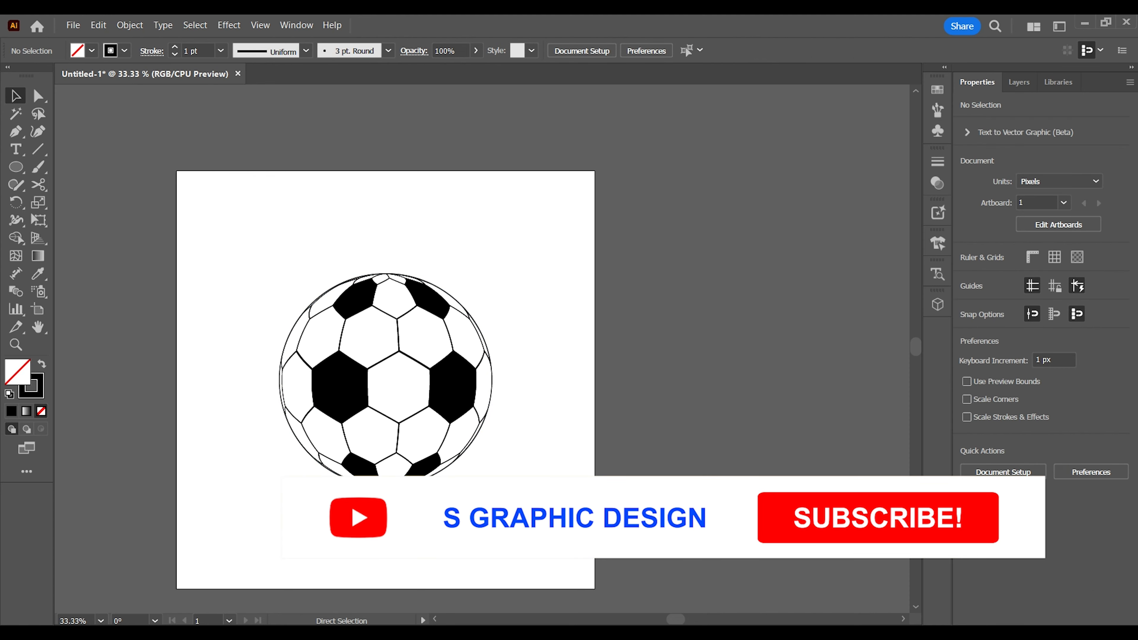
key(ctrl+0)
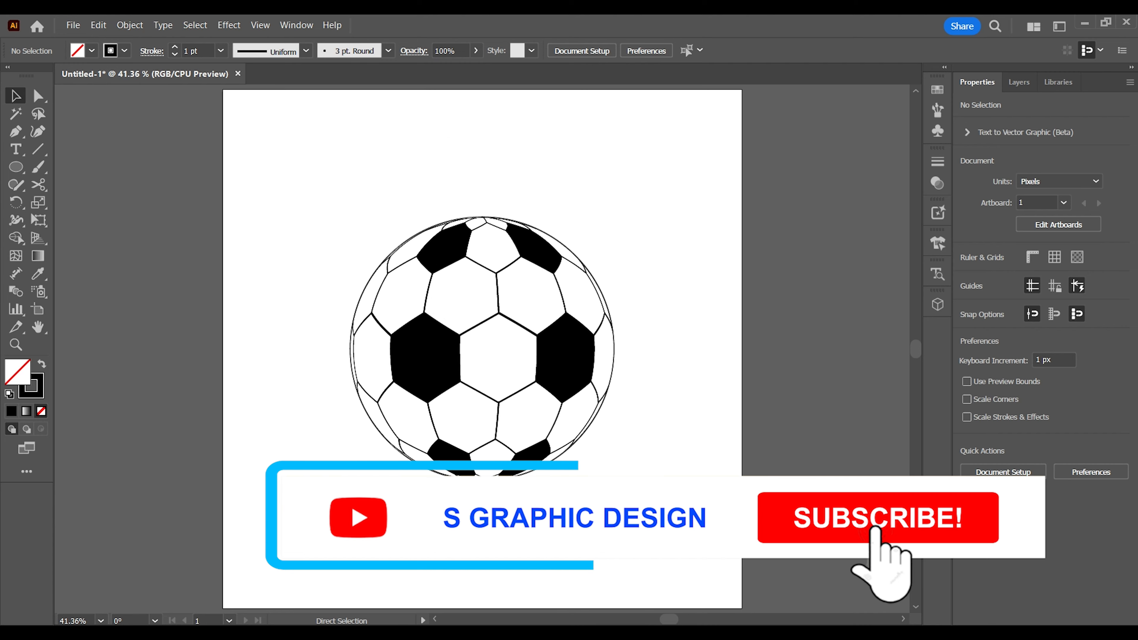
key(ctrl+plus)
key(ctrl+plus)
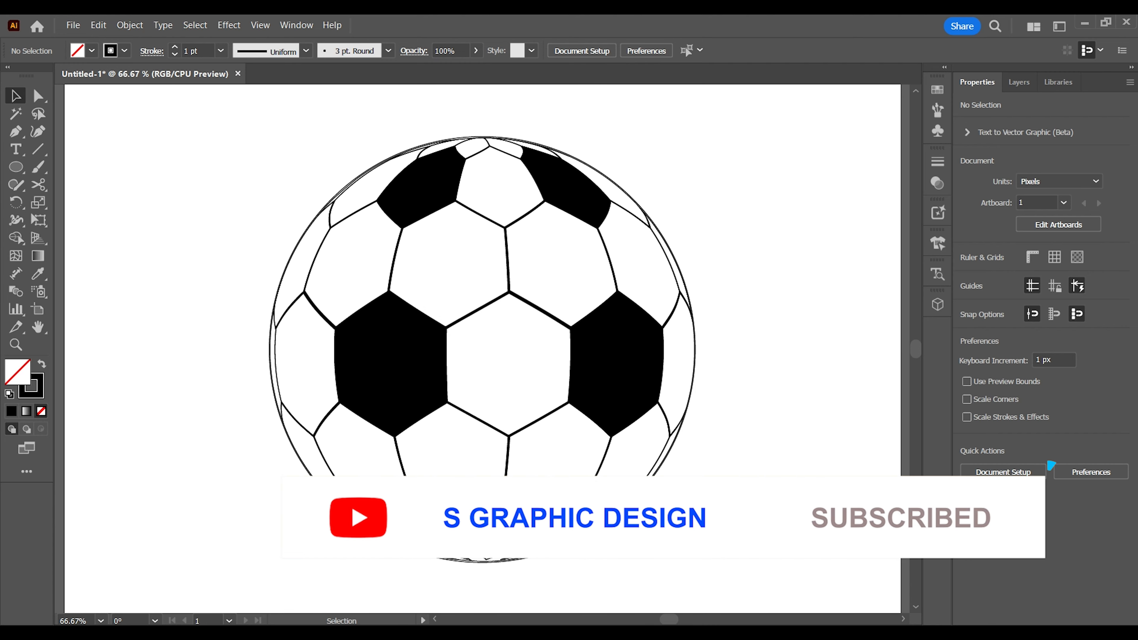